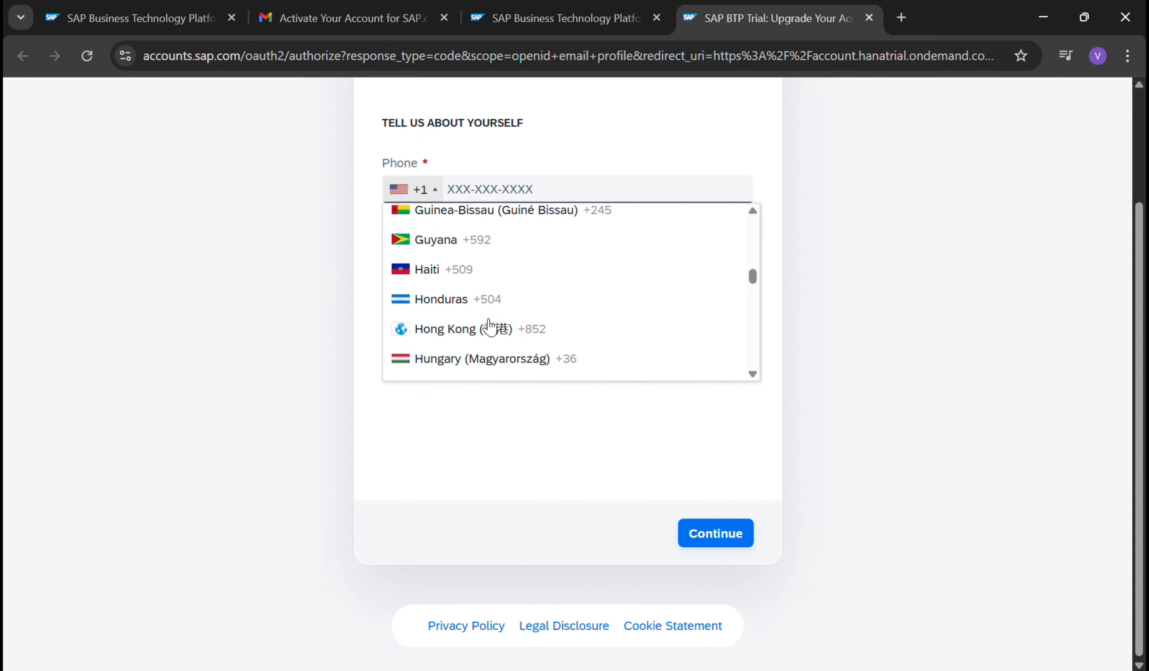
- Set the phone country code to India (+91), accept the SAP BTP Trial terms and conditions, and fill in the phone number
{"action": "scroll", "coordinate": [487, 328], "scroll_direction": "down", "scroll_amount": 3}
{"action": "left_click", "coordinate": [459, 274]}
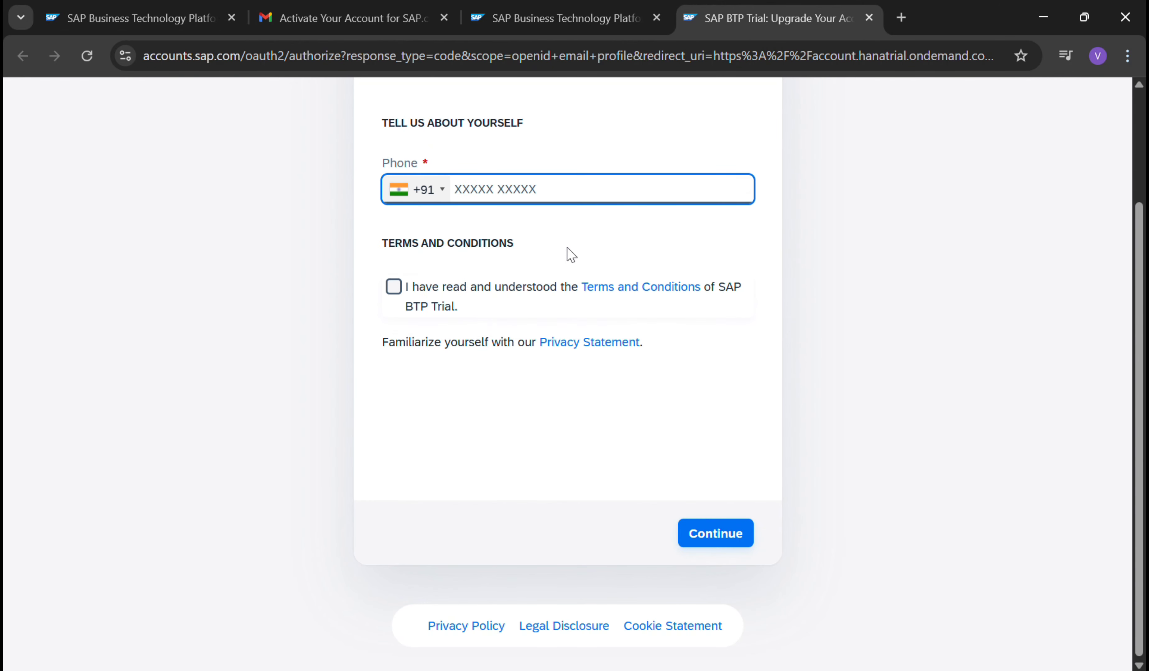
{"action": "scroll", "coordinate": [593, 240], "scroll_direction": "up", "scroll_amount": 3}
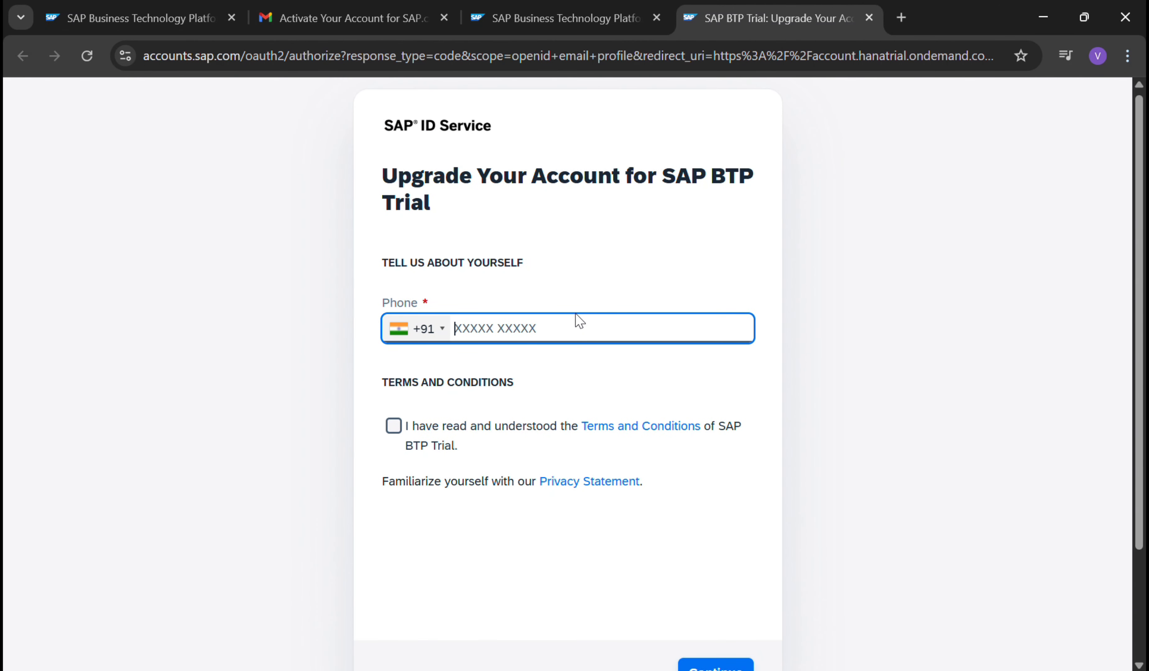
{"action": "left_click", "coordinate": [396, 434]}
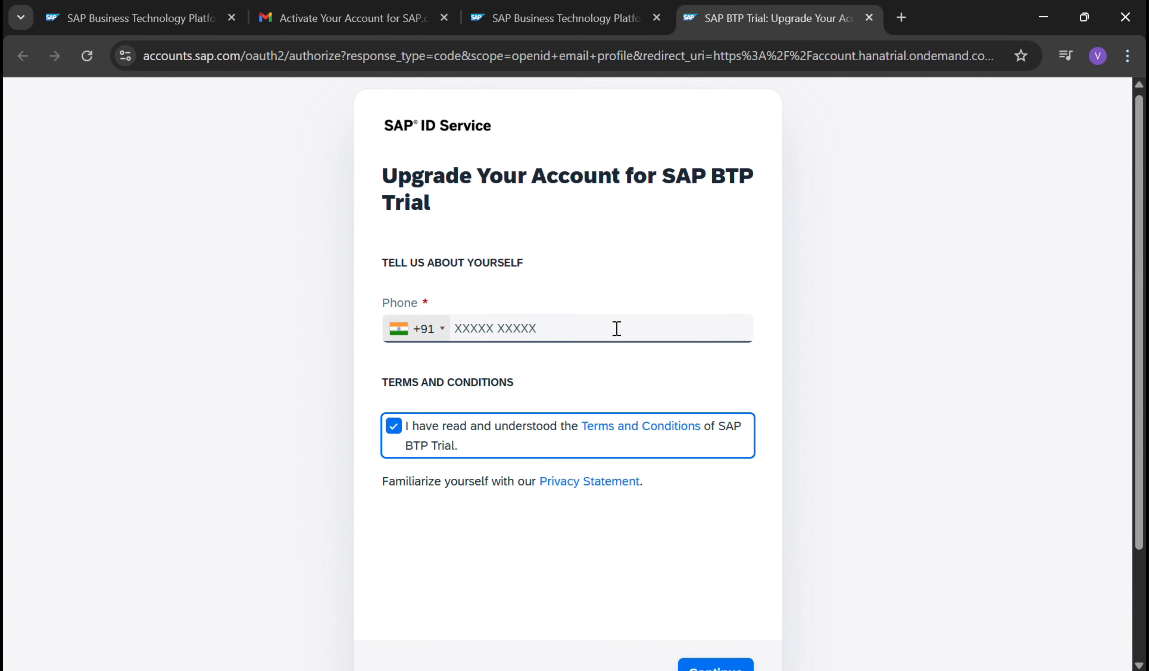
{"action": "left_click", "coordinate": [567, 341]}
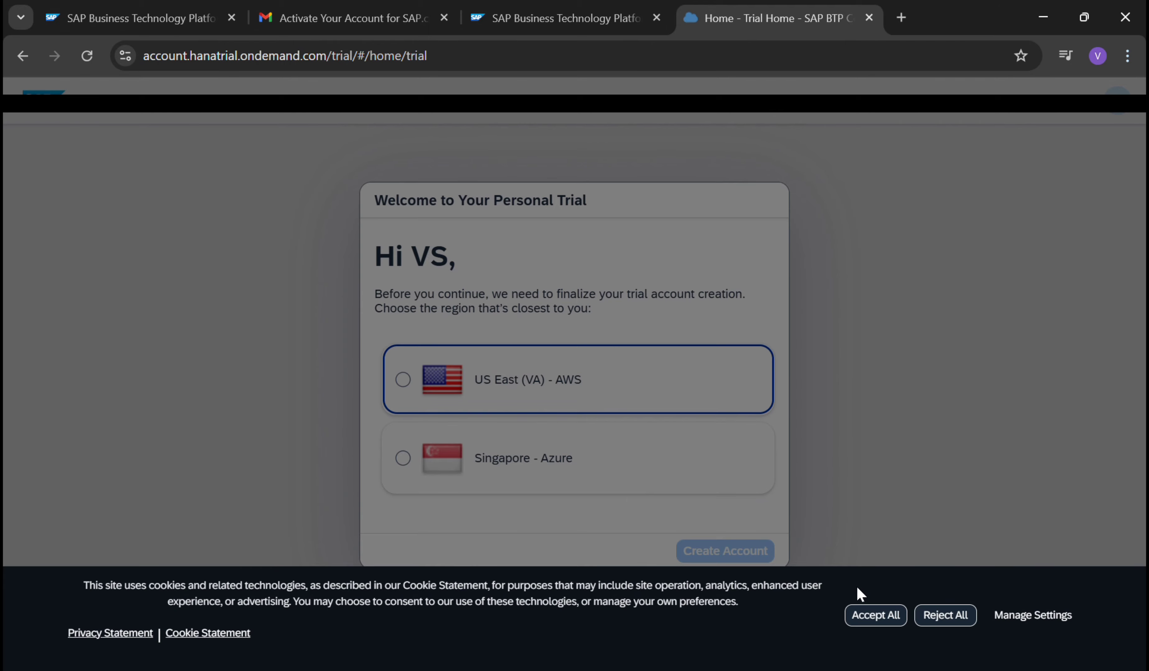
- Accept all cookies and create the personal trial account in the Singapore - Azure region, continuing past the setup summary
{"action": "left_click", "coordinate": [875, 616]}
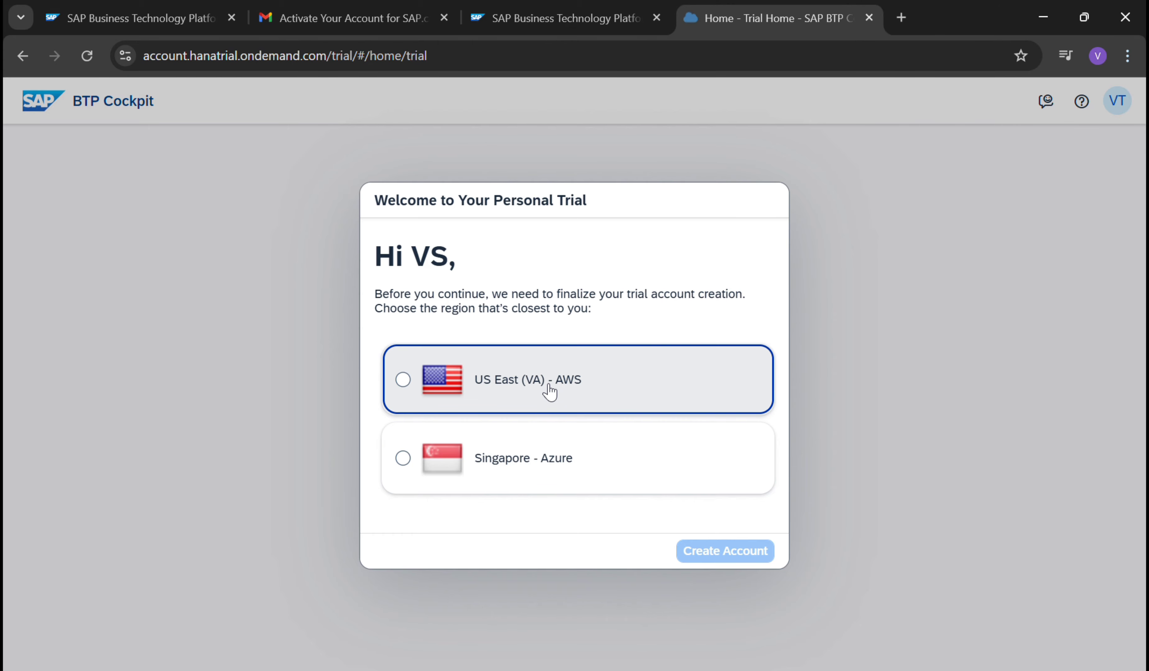
{"action": "left_click", "coordinate": [514, 457]}
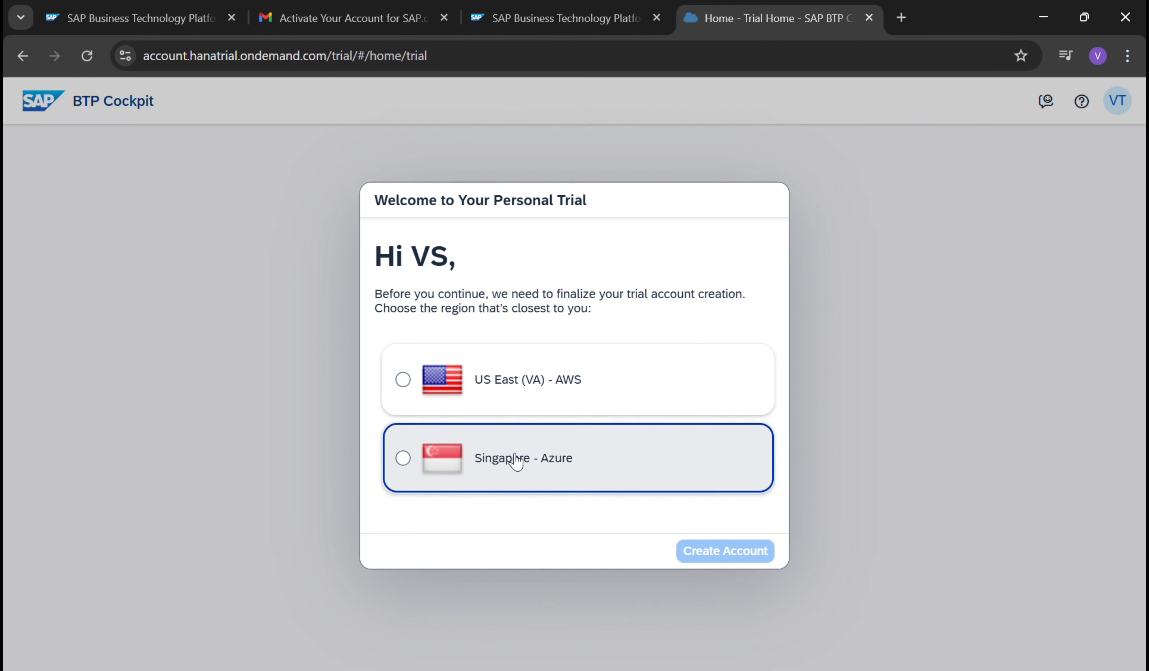
{"action": "left_click", "coordinate": [760, 556]}
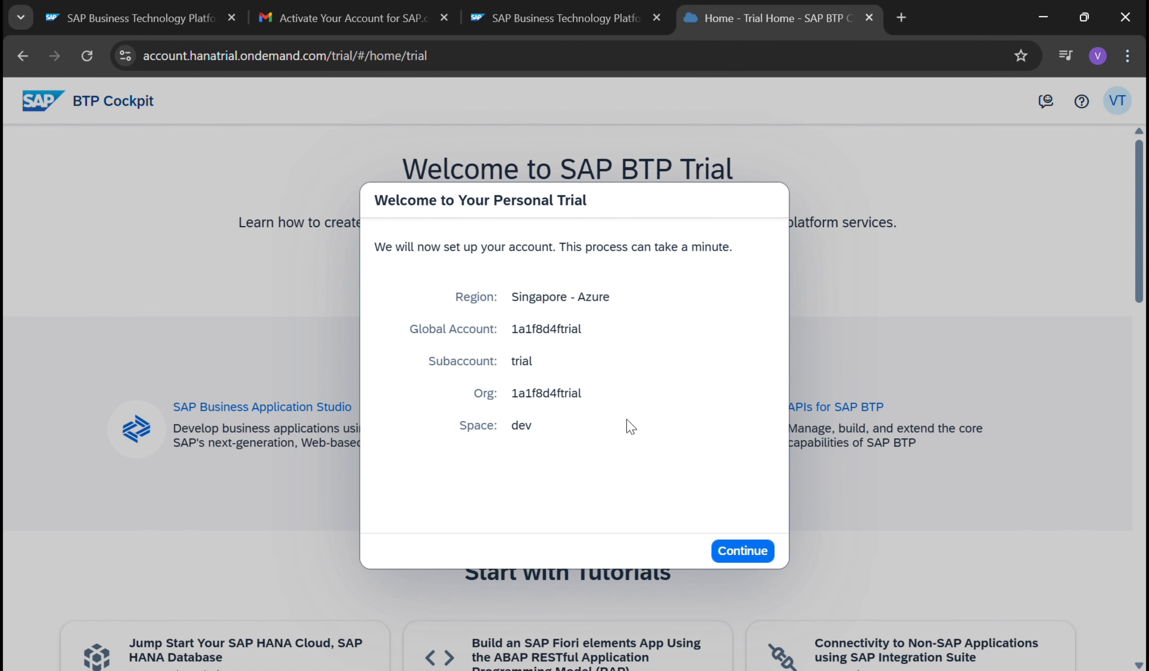
{"action": "left_click", "coordinate": [738, 552]}
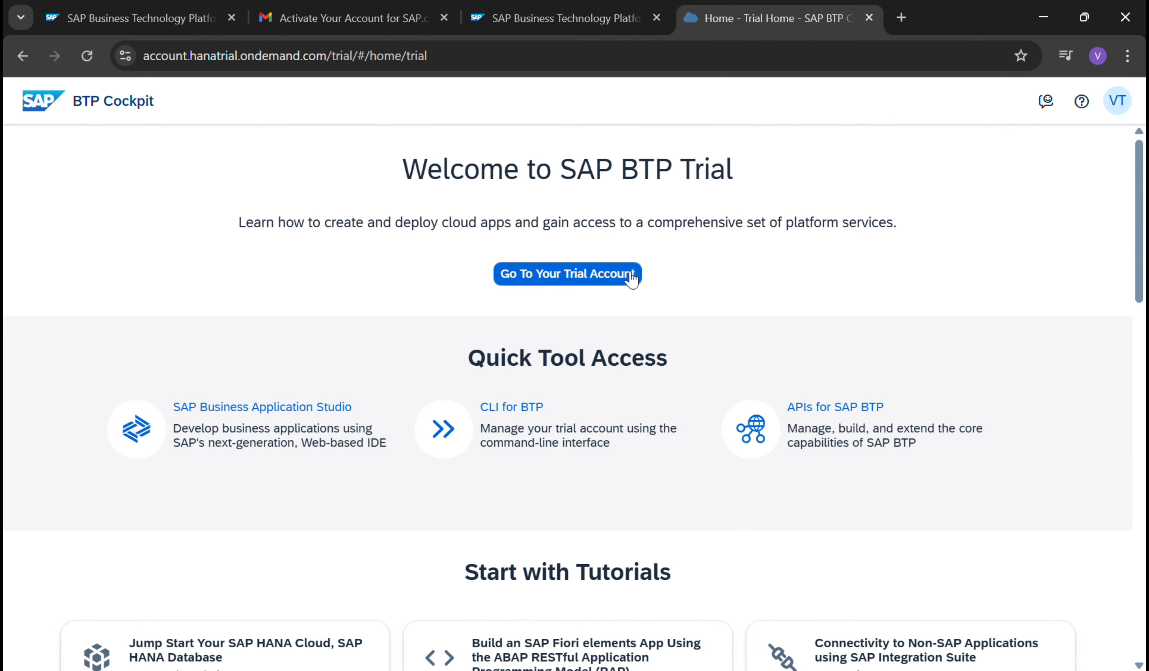
- Go to the trial account and open its trial subaccount from the Account Explorer
{"action": "left_click", "coordinate": [555, 279]}
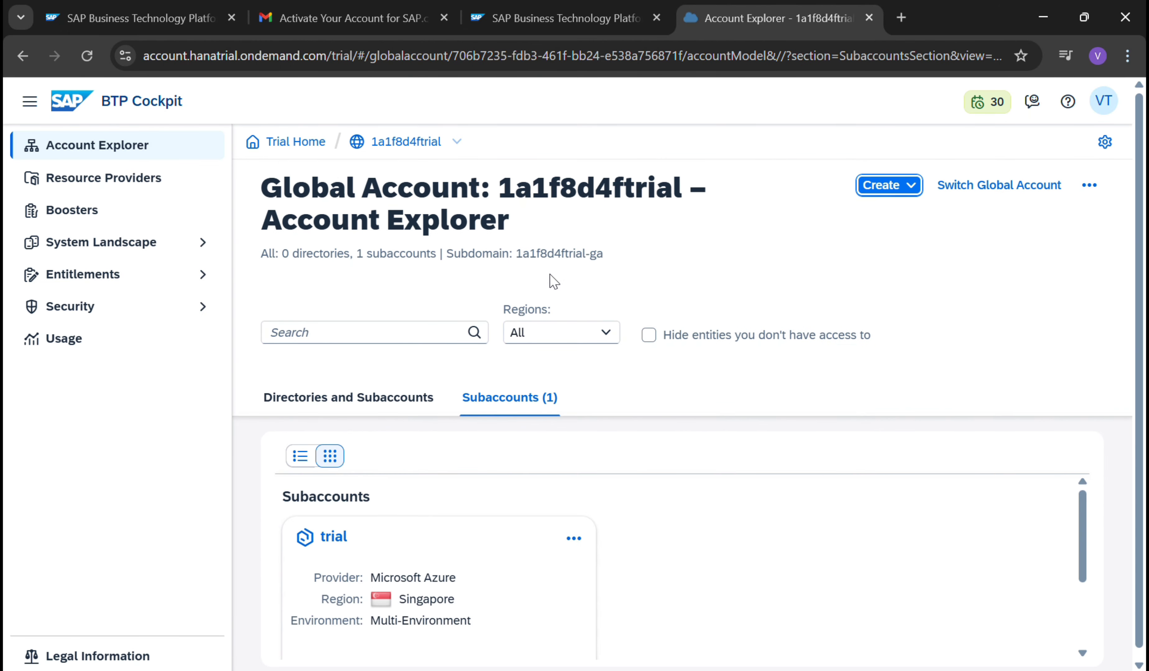
{"action": "scroll", "coordinate": [553, 480], "scroll_direction": "down", "scroll_amount": 2}
{"action": "scroll", "coordinate": [553, 479], "scroll_direction": "up", "scroll_amount": 2}
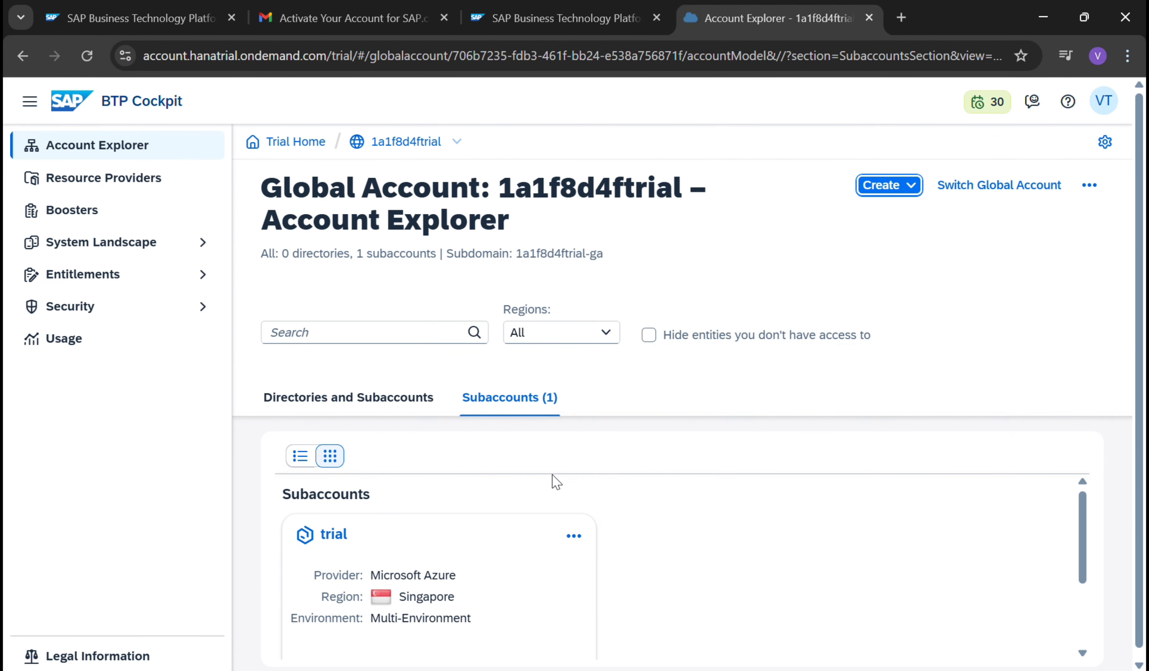
{"action": "scroll", "coordinate": [555, 481], "scroll_direction": "down", "scroll_amount": 3}
{"action": "scroll", "coordinate": [622, 571], "scroll_direction": "up", "scroll_amount": 2}
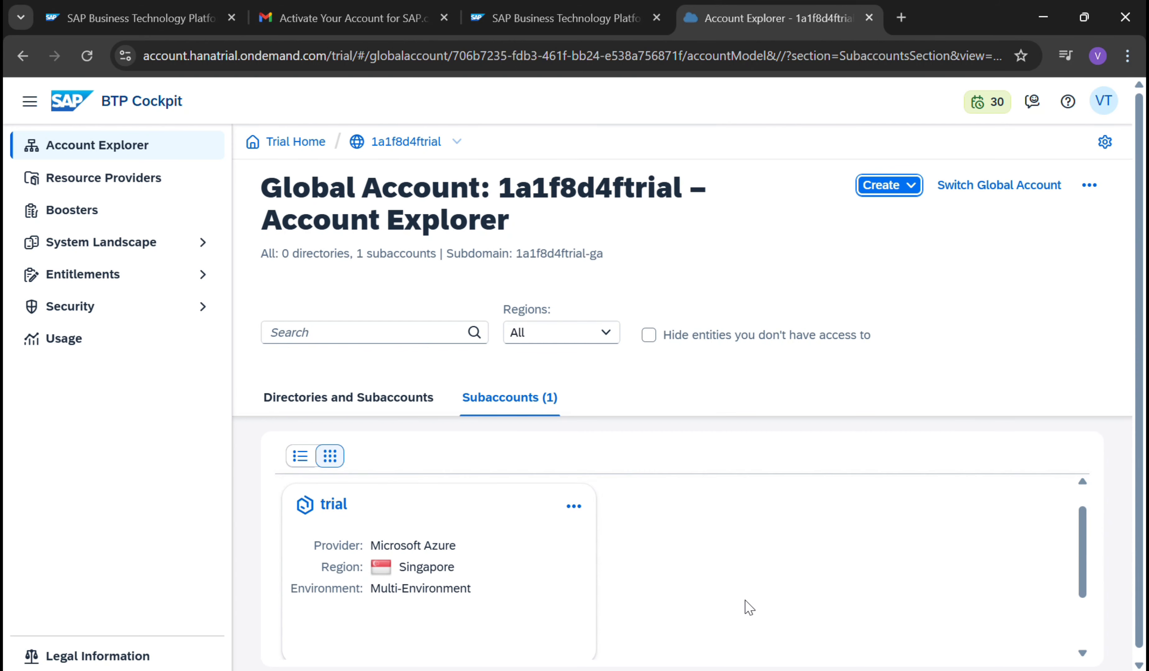
{"action": "left_click", "coordinate": [427, 518]}
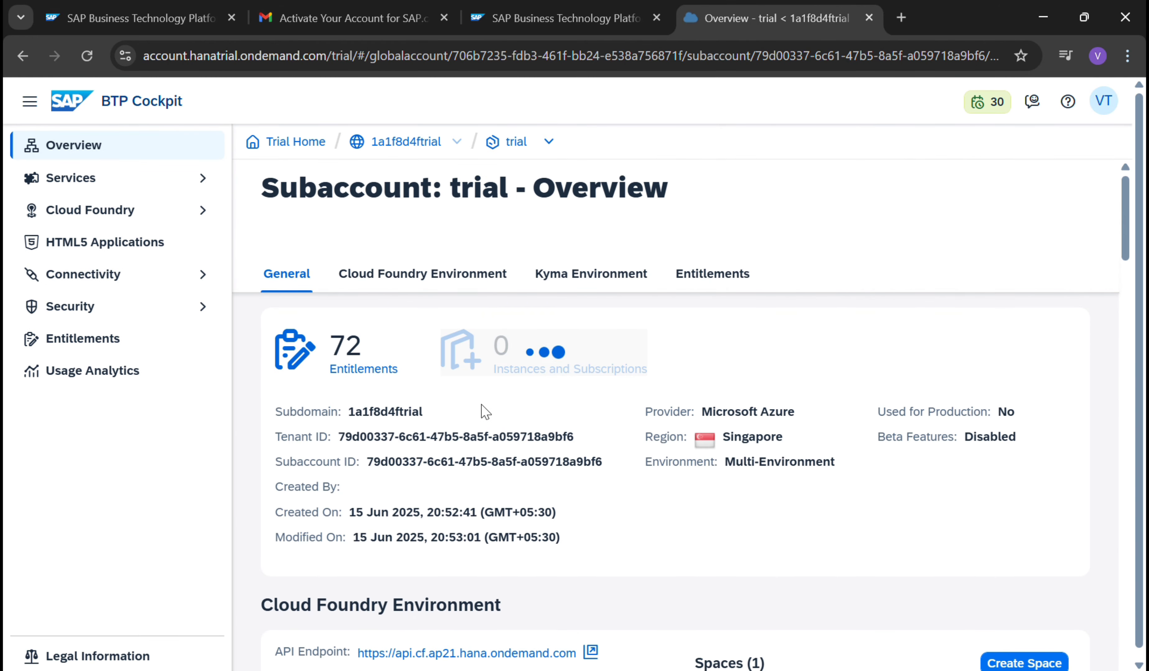
- Search the subaccount's Service Marketplace for "integration suite"
{"action": "left_click", "coordinate": [207, 181]}
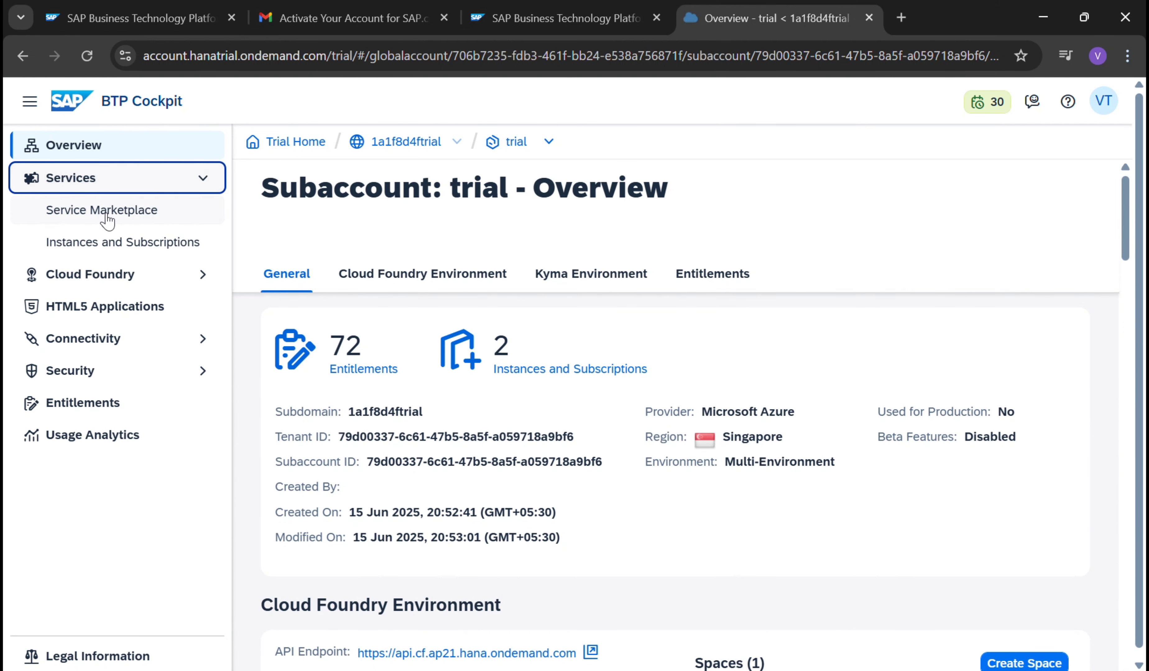
{"action": "left_click", "coordinate": [107, 217]}
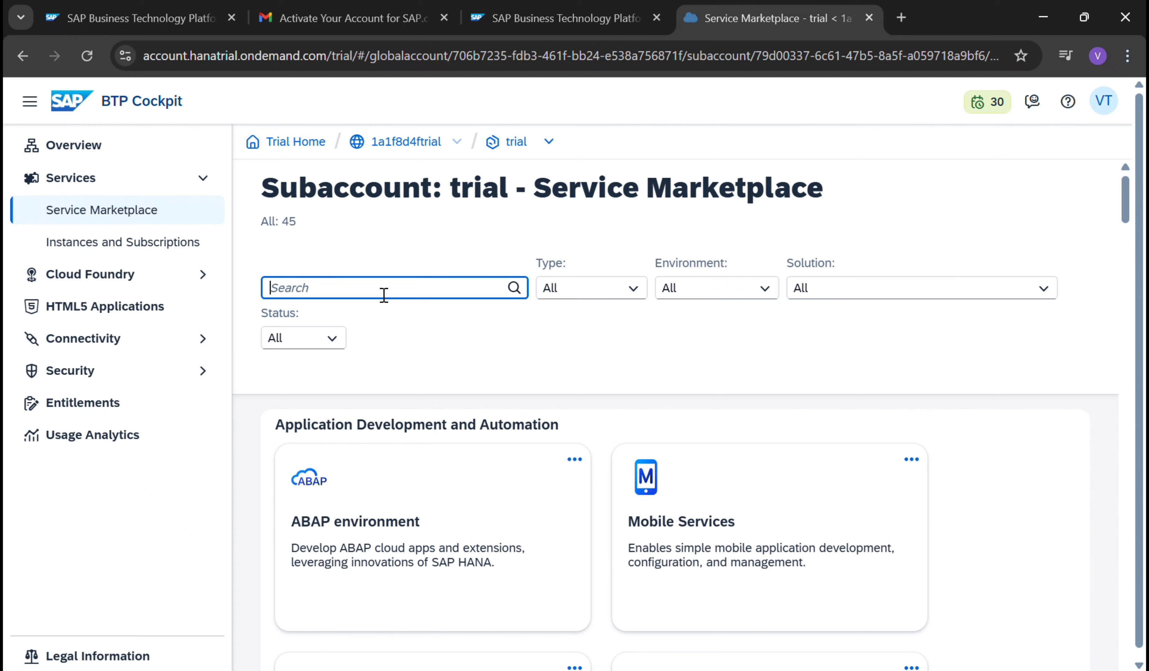
{"action": "type", "text": "in"}
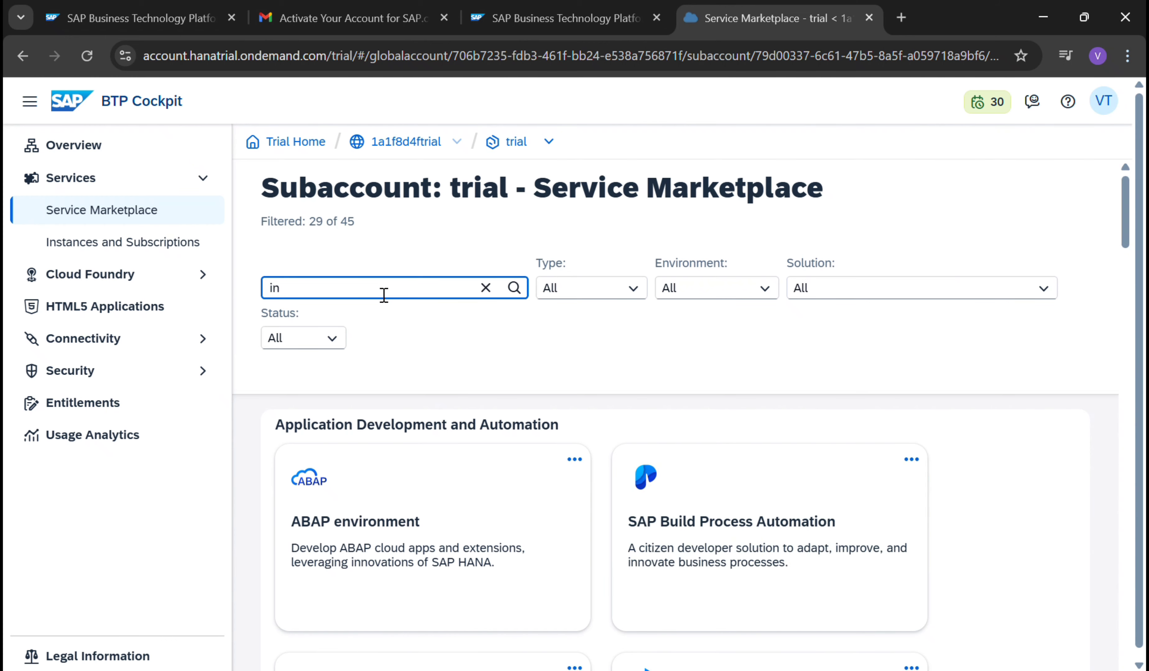
{"action": "type", "text": "tegrat"}
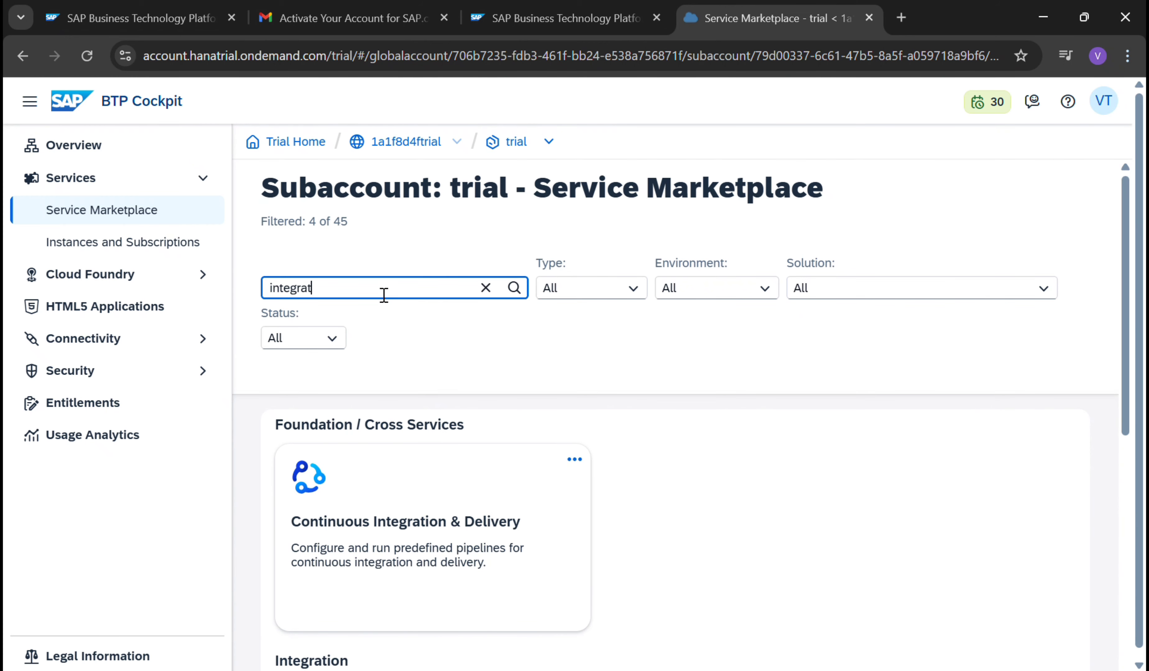
{"action": "type", "text": "ion suite"}
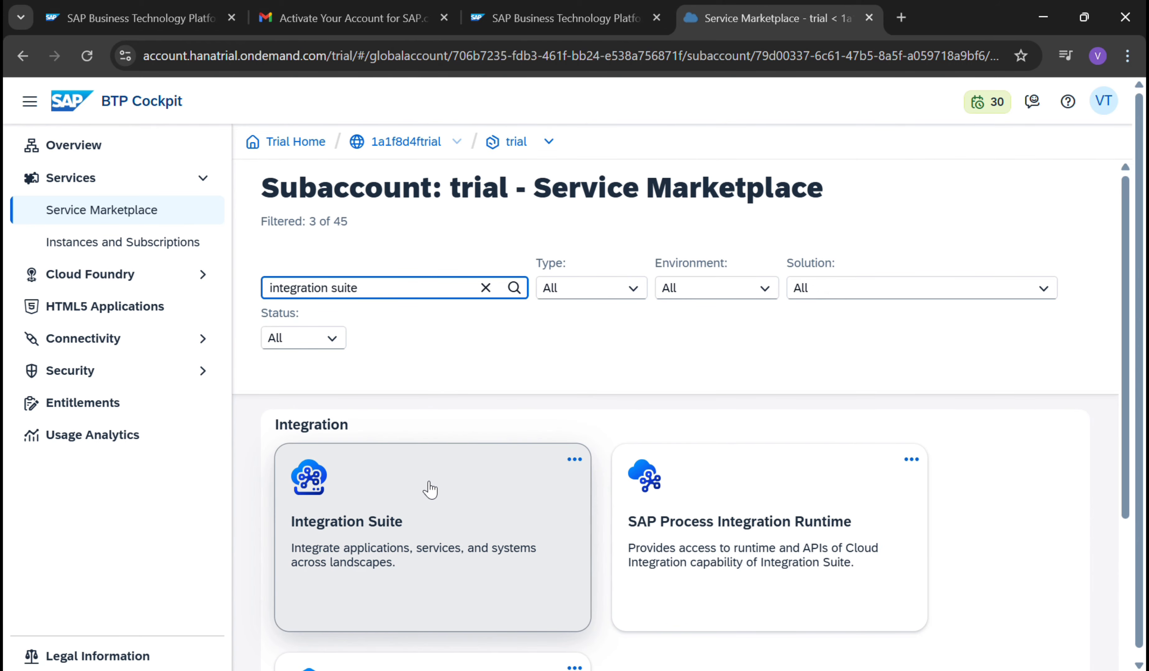
- Create a subscription to the Integration Suite service with the trial plan
{"action": "left_click", "coordinate": [428, 490]}
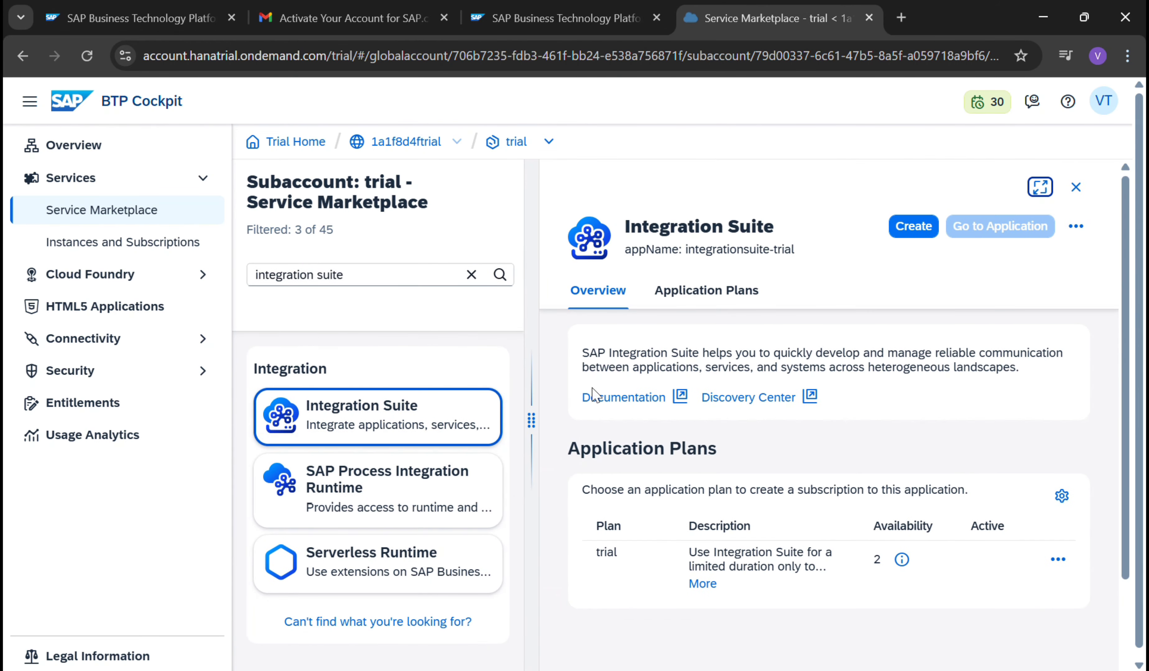
{"action": "left_click", "coordinate": [919, 235]}
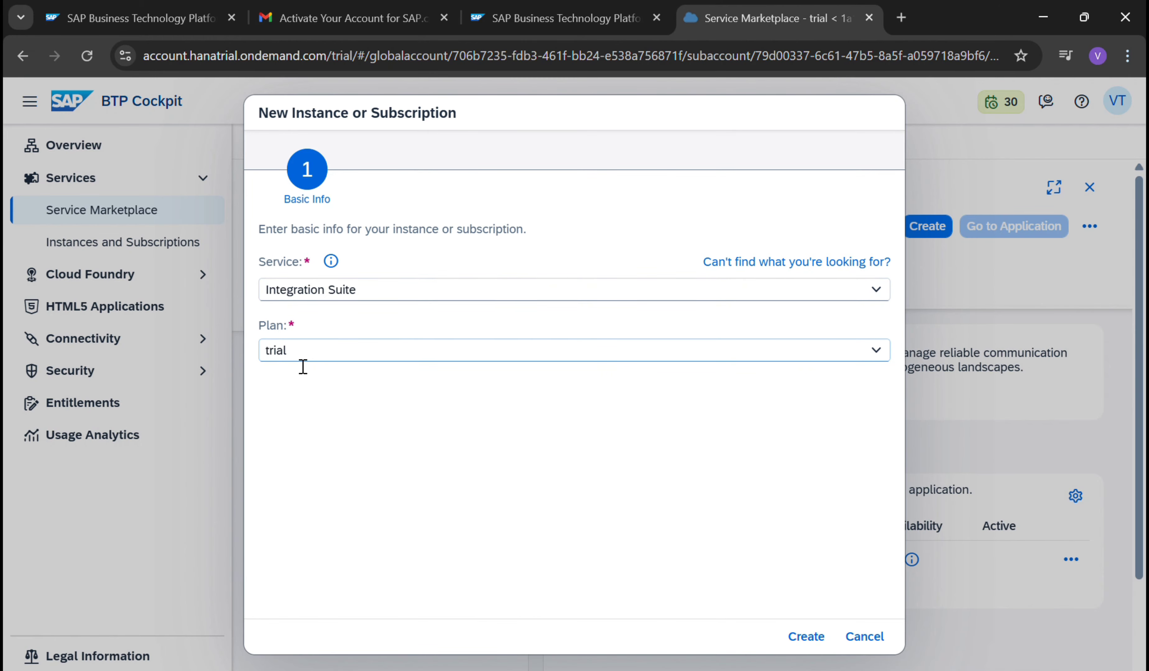
{"action": "left_click", "coordinate": [816, 641]}
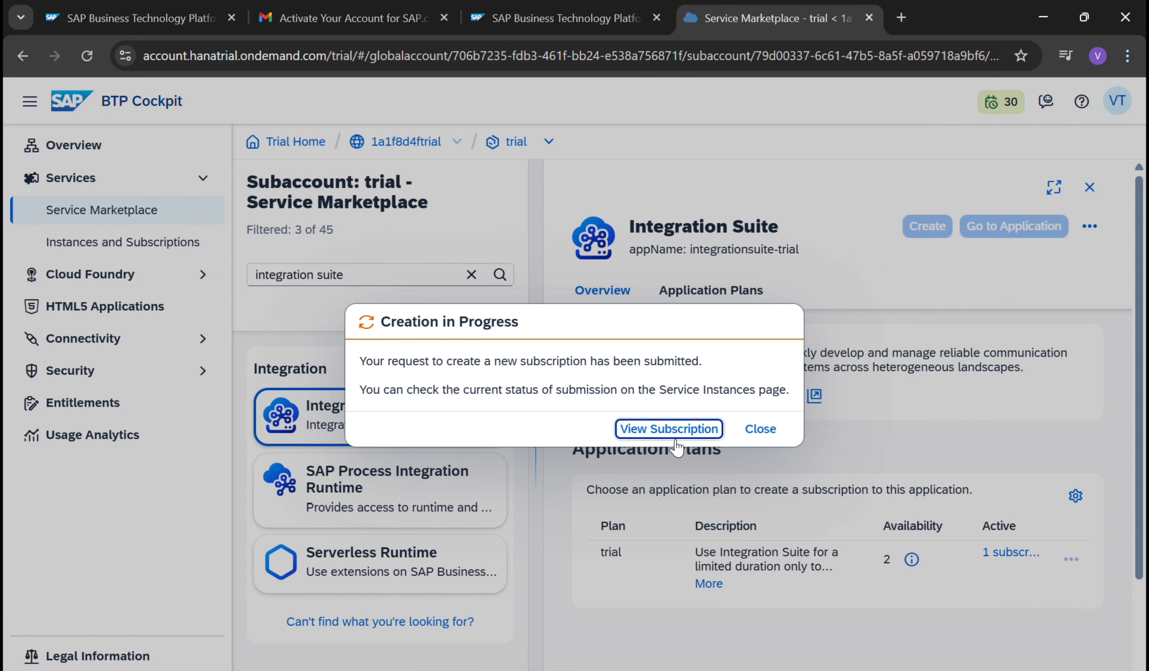
- View the new subscription and widen the subaccount's subscriptions list to full width
{"action": "left_click", "coordinate": [680, 433]}
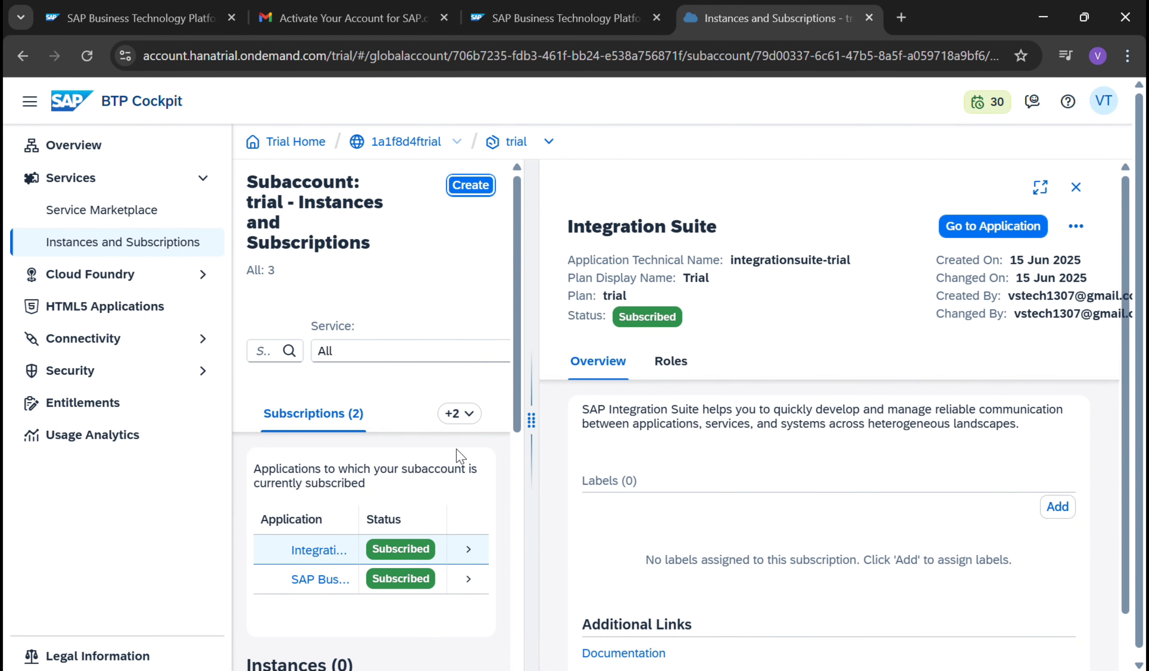
{"action": "left_click_drag", "start_coordinate": [546, 420], "coordinate": [804, 577]}
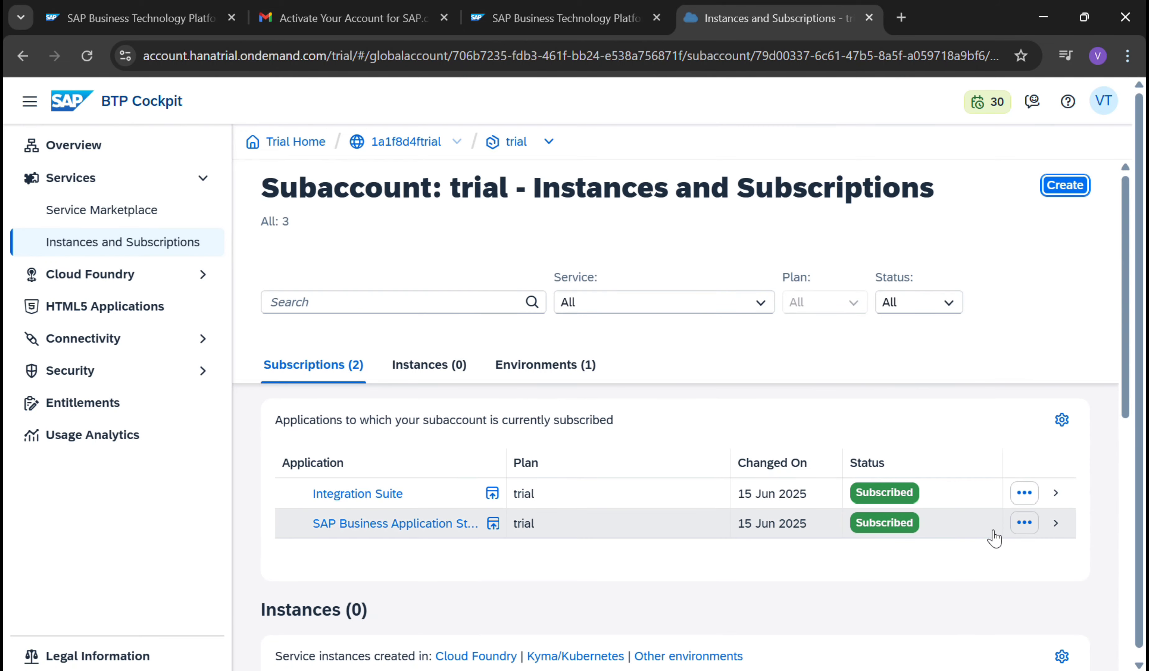
{"action": "key", "text": "ctrl+minus"}
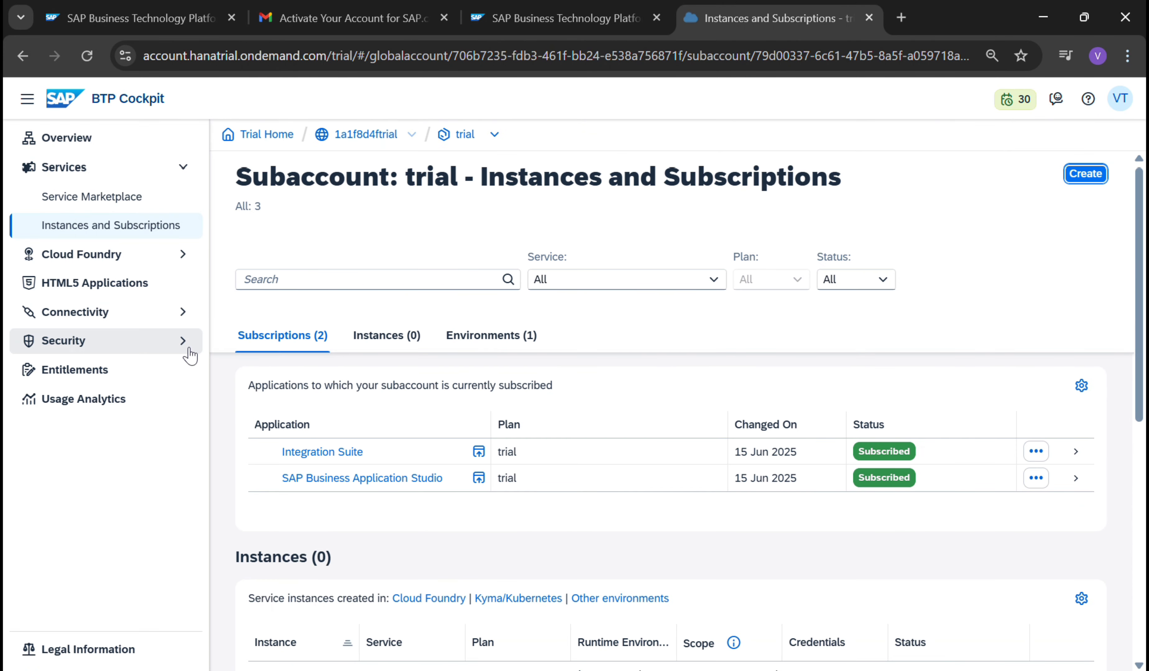
- Open the subaccount user's details under Security, widen the details area, and show the assigned role collections
{"action": "left_click", "coordinate": [189, 353]}
{"action": "left_click", "coordinate": [104, 374]}
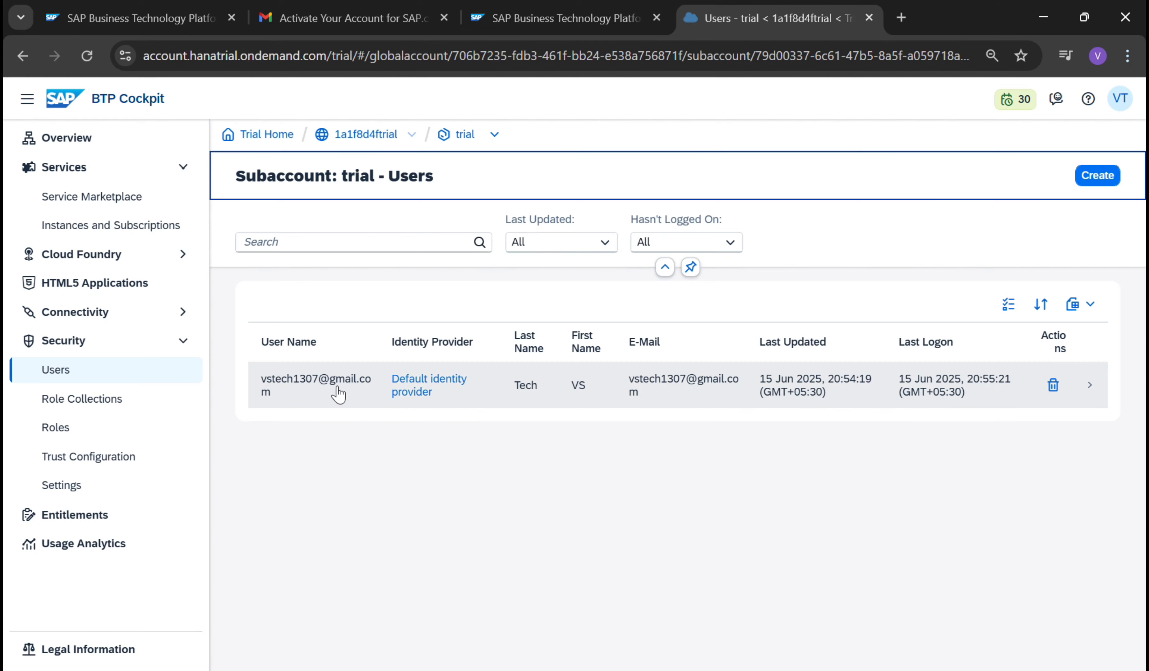
{"action": "left_click", "coordinate": [1090, 387]}
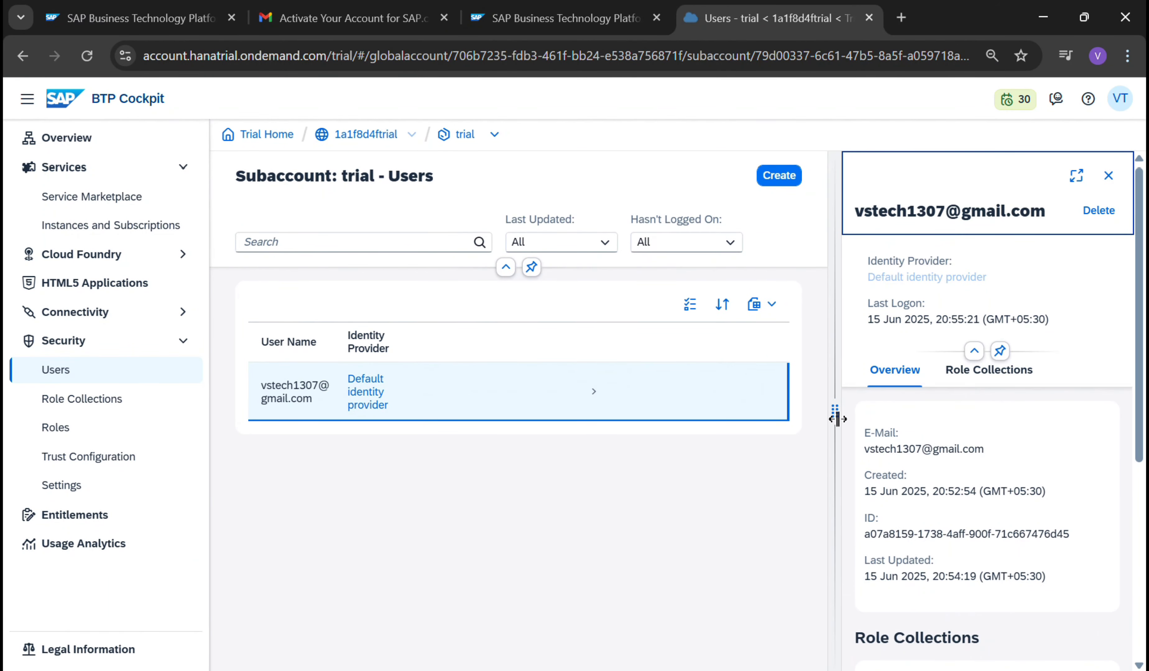
{"action": "left_click_drag", "start_coordinate": [837, 418], "coordinate": [432, 429]}
{"action": "scroll", "coordinate": [785, 466], "scroll_direction": "down", "scroll_amount": 5}
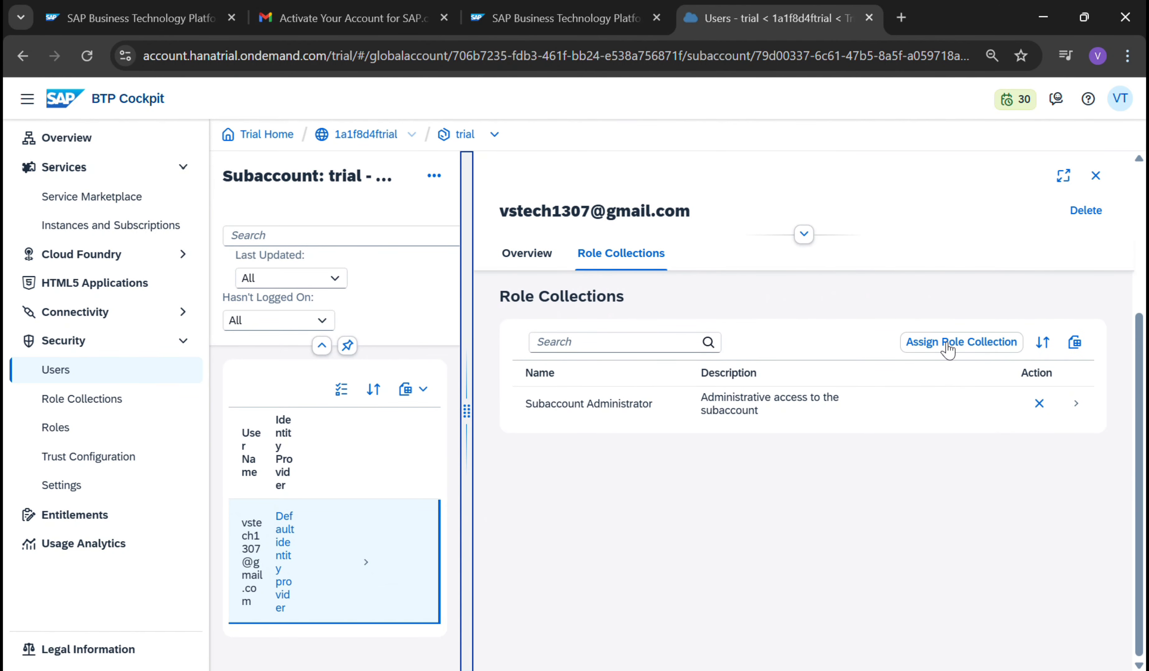
- Assign the Integration_Provisioner role collection to the user and narrow the user's details area again
{"action": "left_click", "coordinate": [948, 350]}
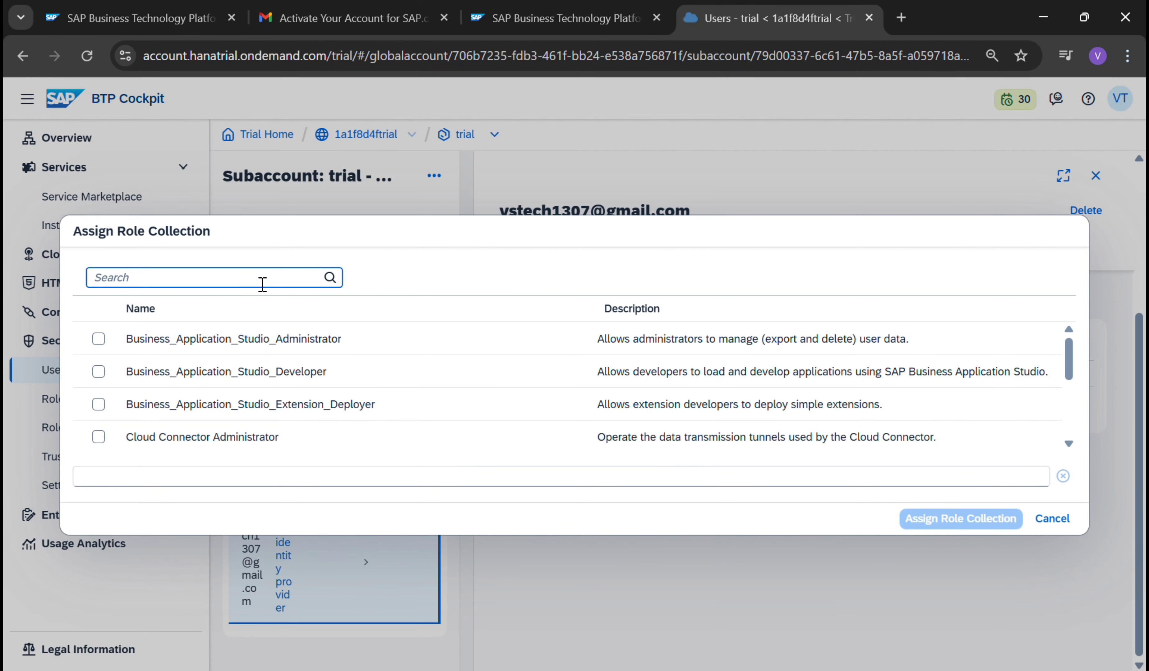
{"action": "type", "text": "Int"}
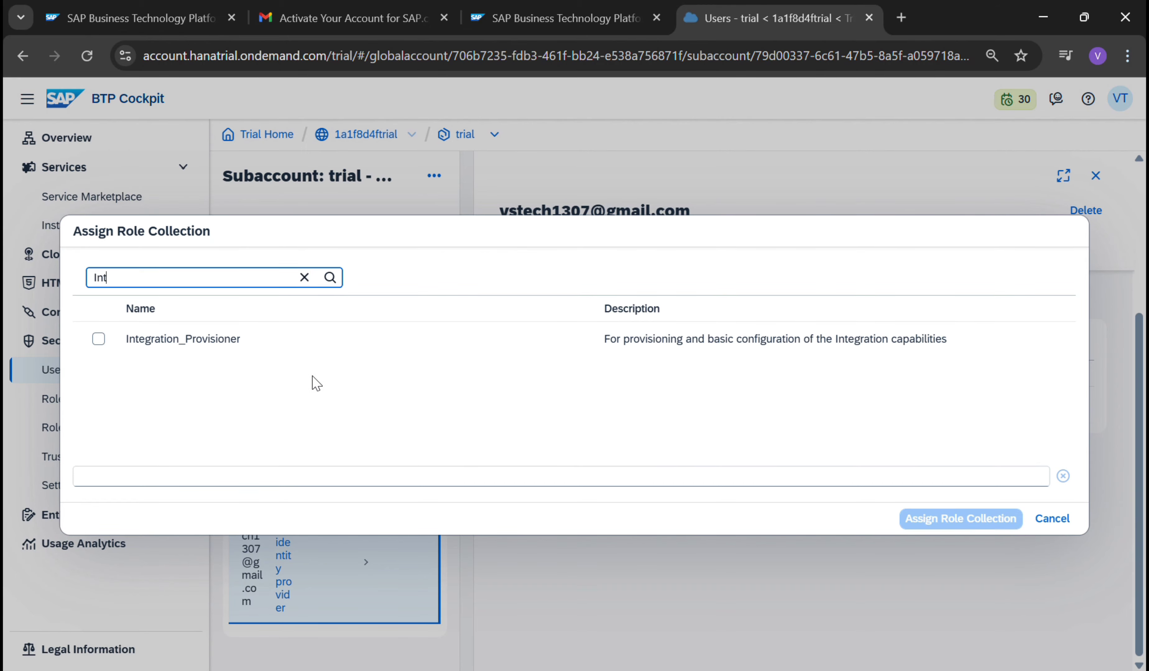
{"action": "left_click", "coordinate": [99, 339]}
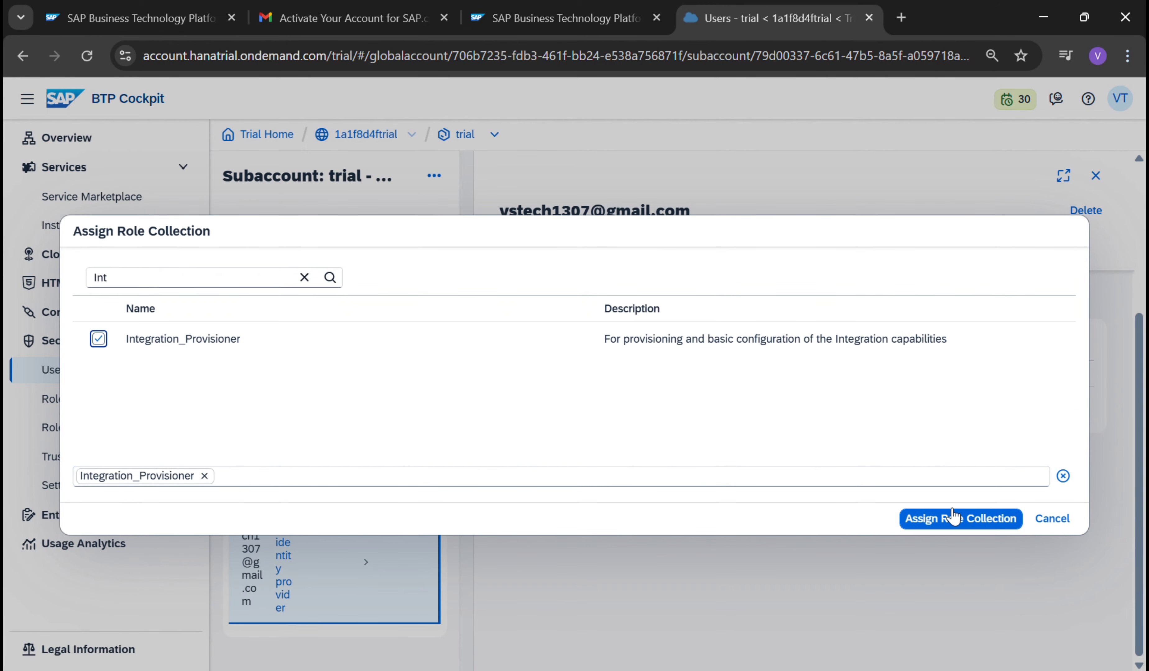
{"action": "left_click", "coordinate": [953, 518]}
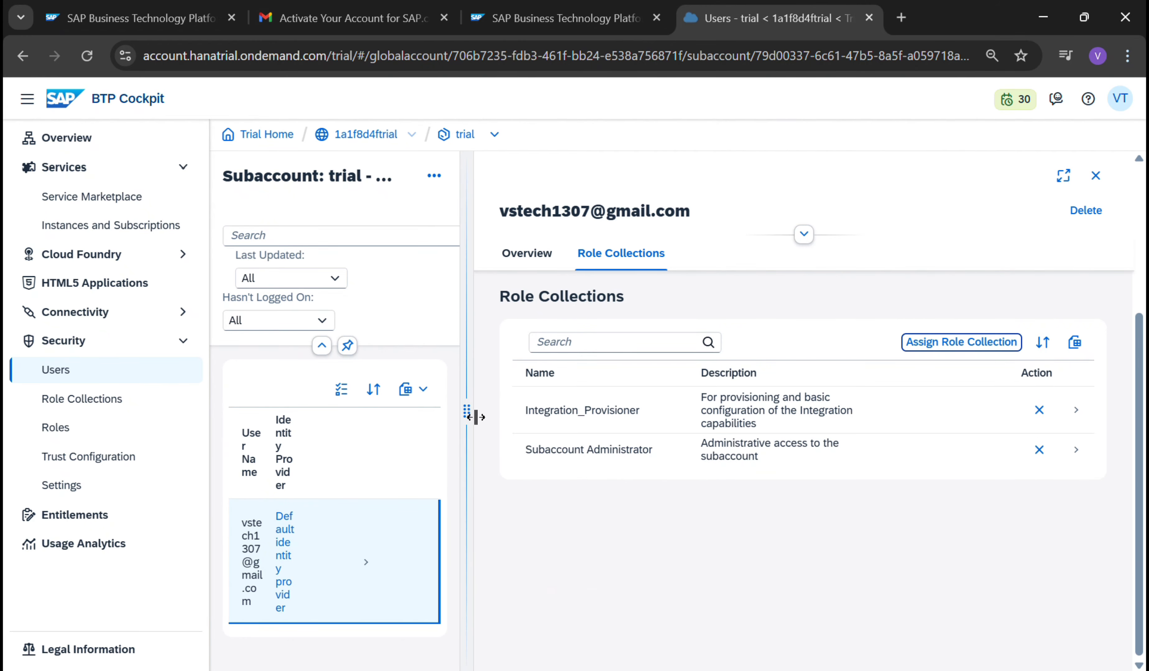
{"action": "left_click_drag", "start_coordinate": [475, 417], "coordinate": [775, 464]}
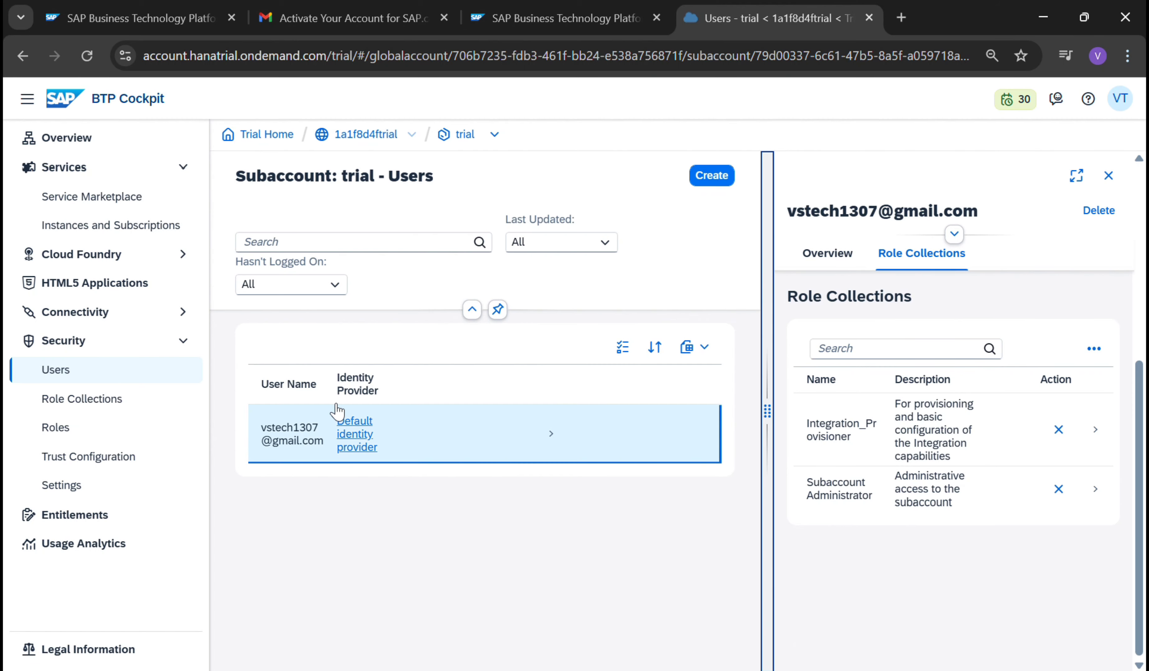
- Launch the Integration Suite application from the subaccount's Instances and Subscriptions
{"action": "left_click", "coordinate": [135, 226]}
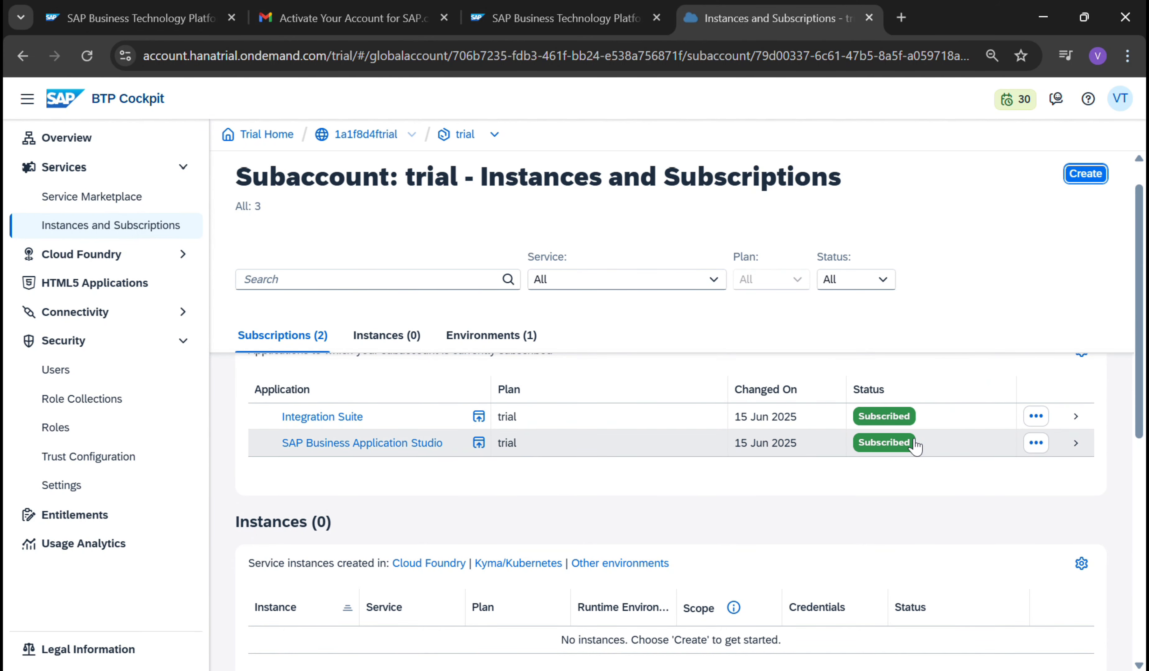
{"action": "left_click", "coordinate": [1041, 425]}
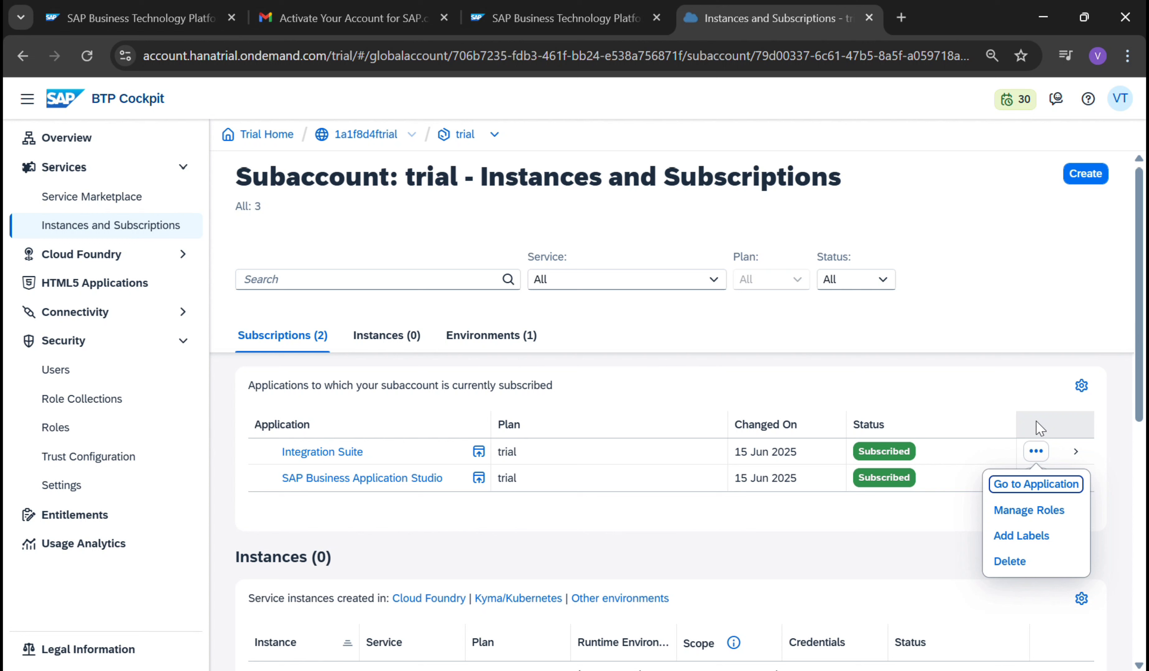
{"action": "left_click", "coordinate": [1053, 484]}
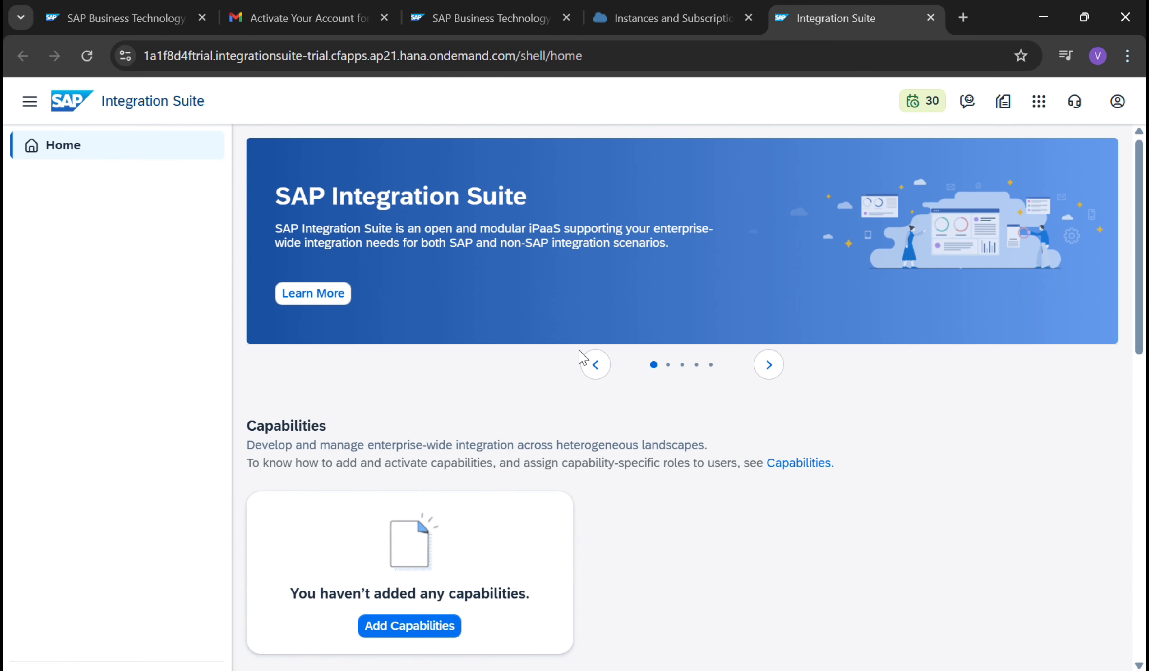
- Start adding capabilities to Integration Suite, select Build Integration Scenarios, and dismiss the news and announcements
{"action": "scroll", "coordinate": [581, 415], "scroll_direction": "down", "scroll_amount": 4}
{"action": "left_click", "coordinate": [429, 440]}
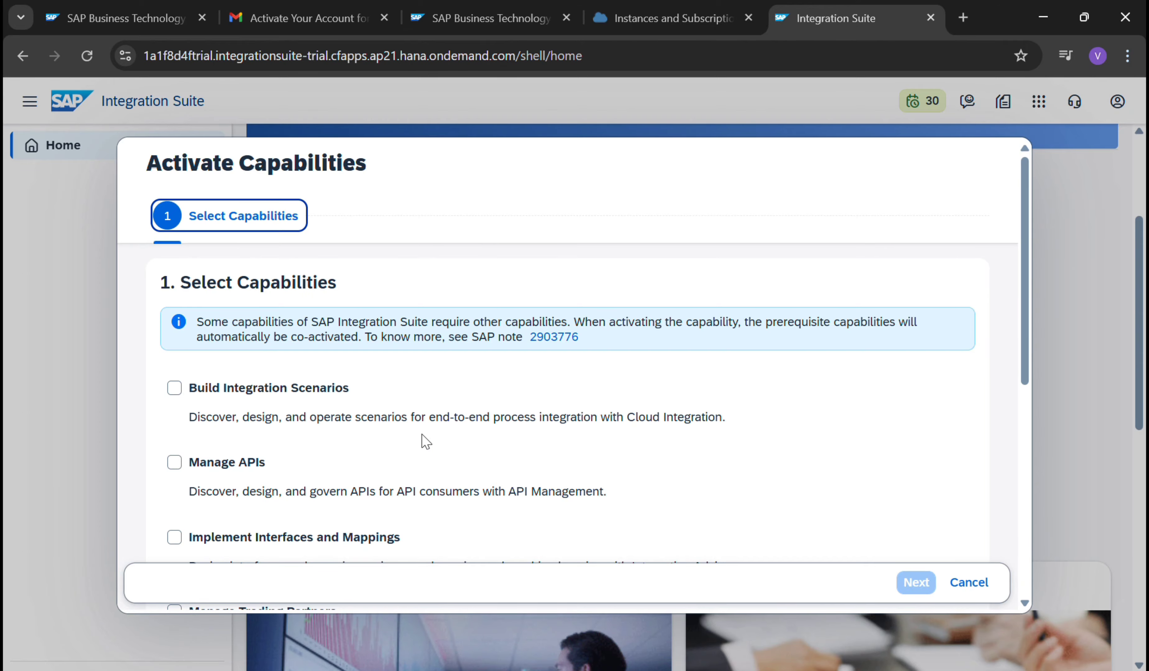
{"action": "scroll", "coordinate": [426, 442], "scroll_direction": "down", "scroll_amount": 1}
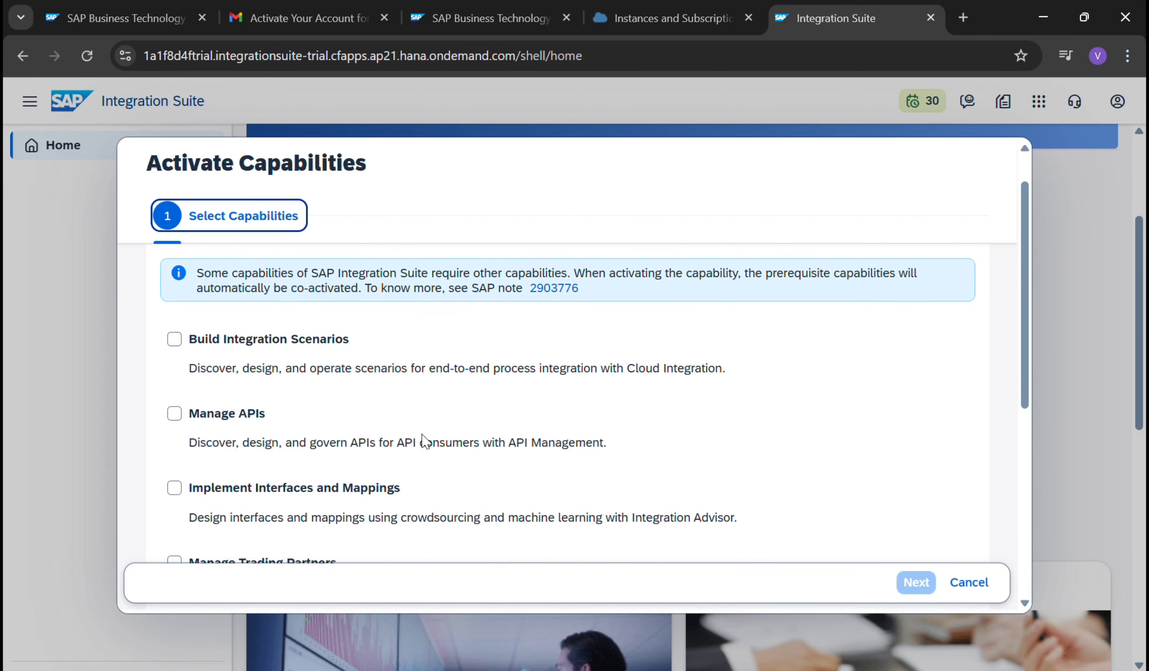
{"action": "left_click", "coordinate": [176, 341]}
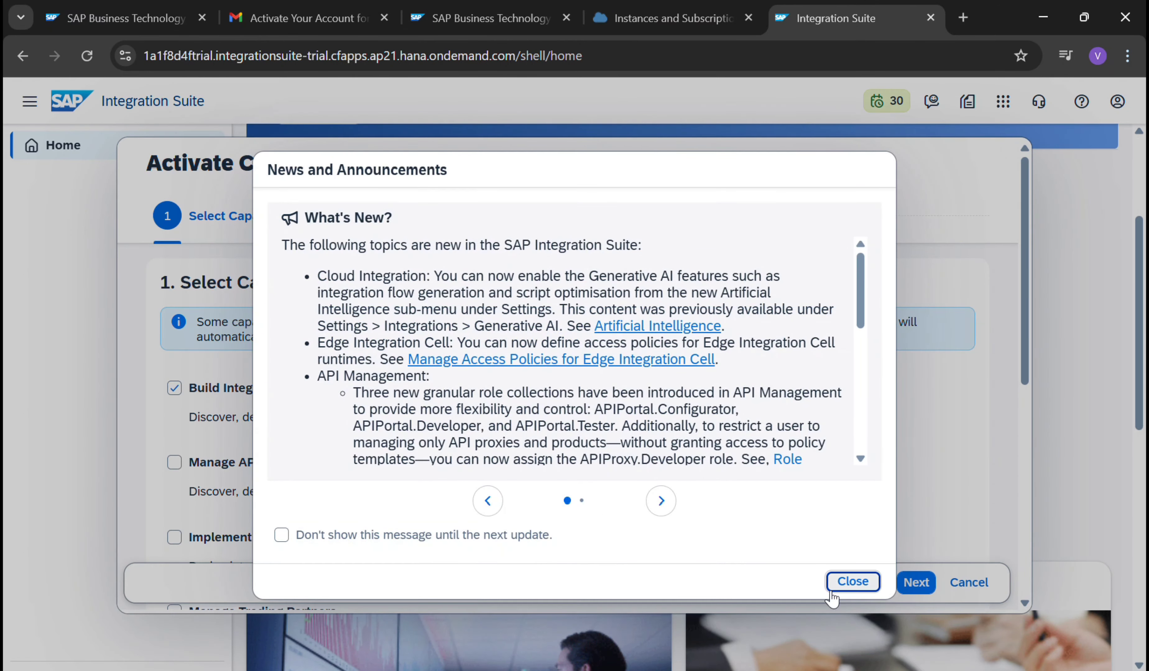
{"action": "left_click", "coordinate": [852, 582]}
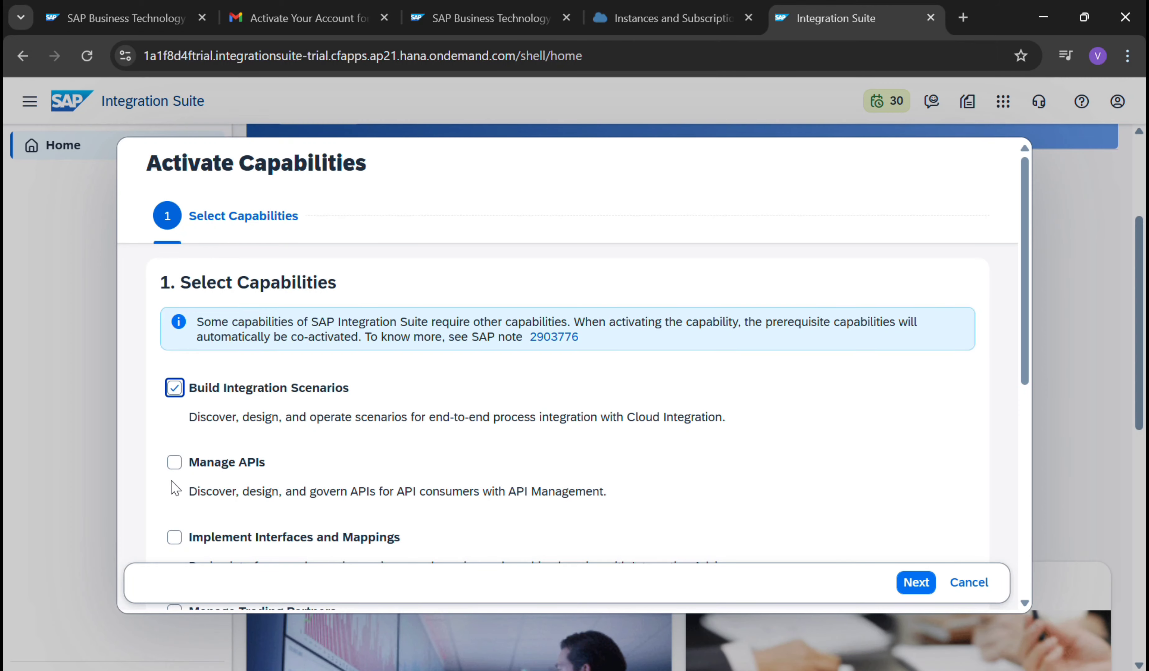
- Select the Manage APIs, Implement Interfaces and Mappings, and Manage Trading Partners capabilities for activation
{"action": "left_click", "coordinate": [174, 462]}
{"action": "scroll", "coordinate": [210, 478], "scroll_direction": "down", "scroll_amount": 2}
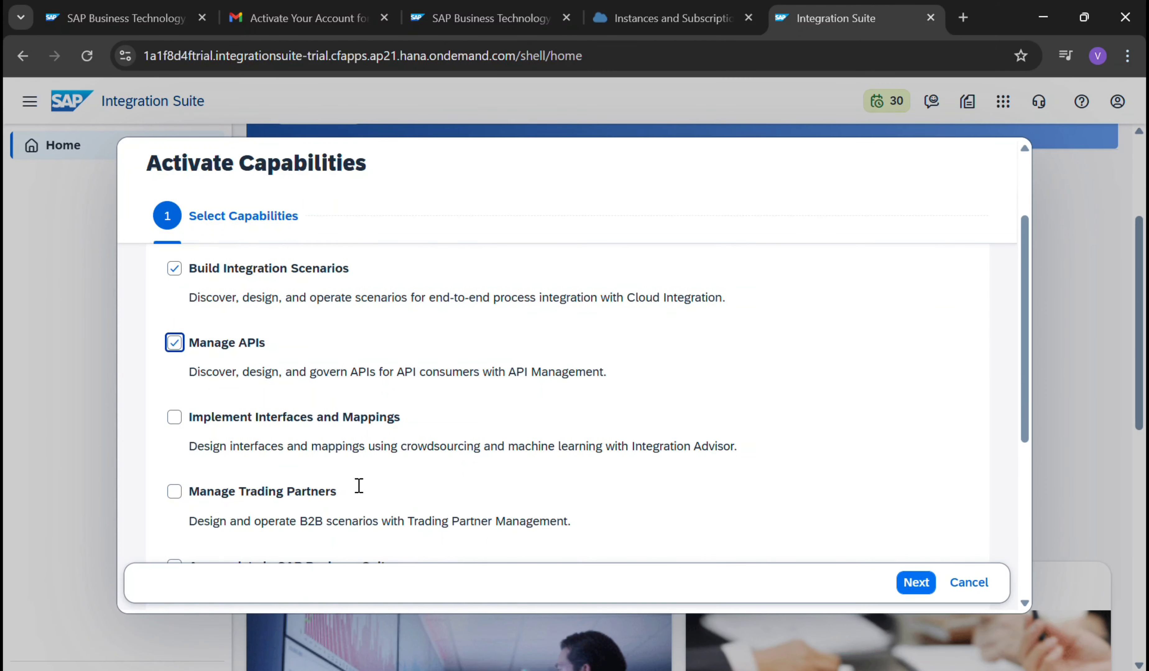
{"action": "left_click", "coordinate": [189, 419]}
{"action": "scroll", "coordinate": [346, 448], "scroll_direction": "down", "scroll_amount": 4}
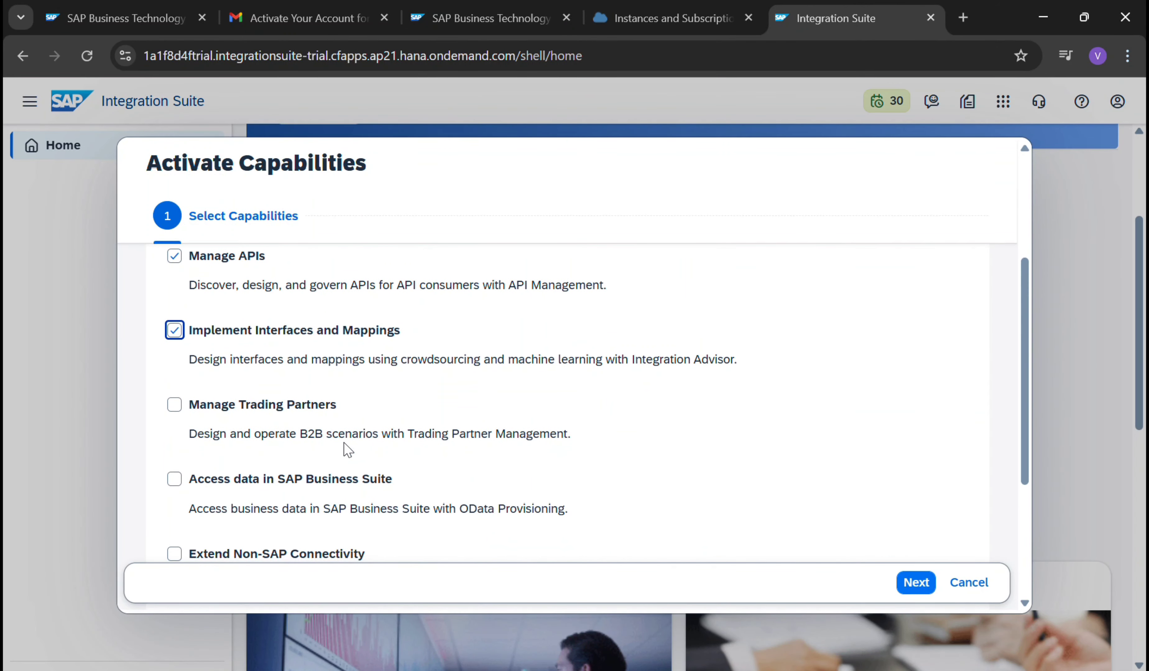
{"action": "left_click", "coordinate": [174, 405]}
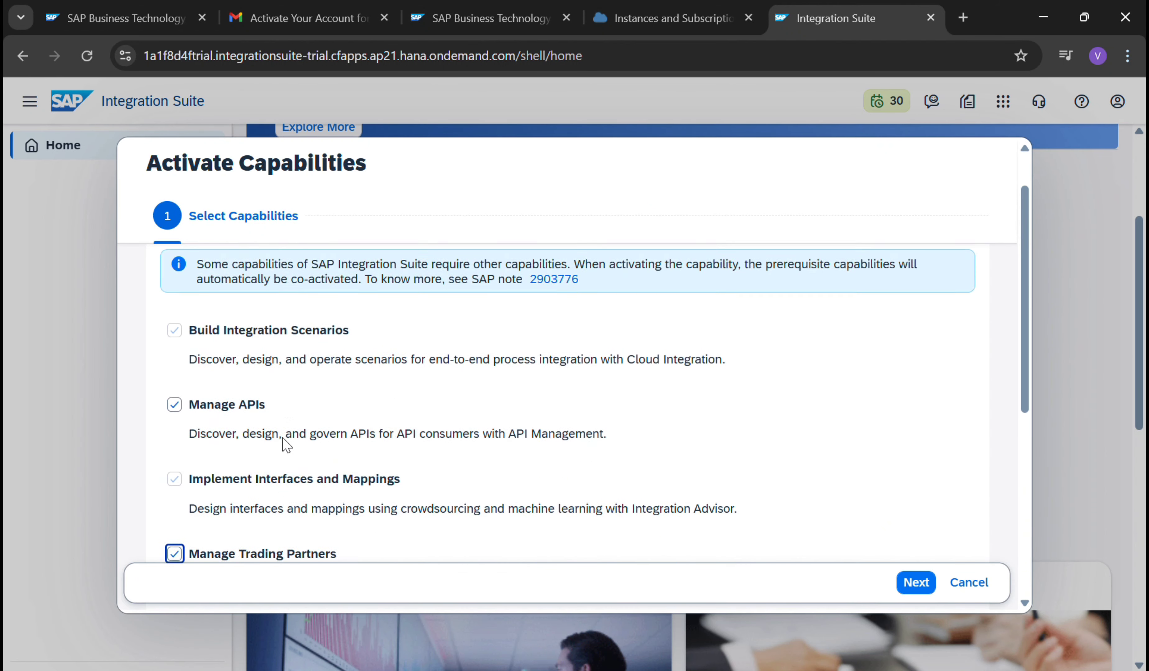
- Select Access data in SAP Business Suite, Extend Non-SAP Connectivity, Manage and Provide Integration Technology Guidance, and Assess Migration Scenarios for activation
{"action": "scroll", "coordinate": [286, 446], "scroll_direction": "down", "scroll_amount": 3}
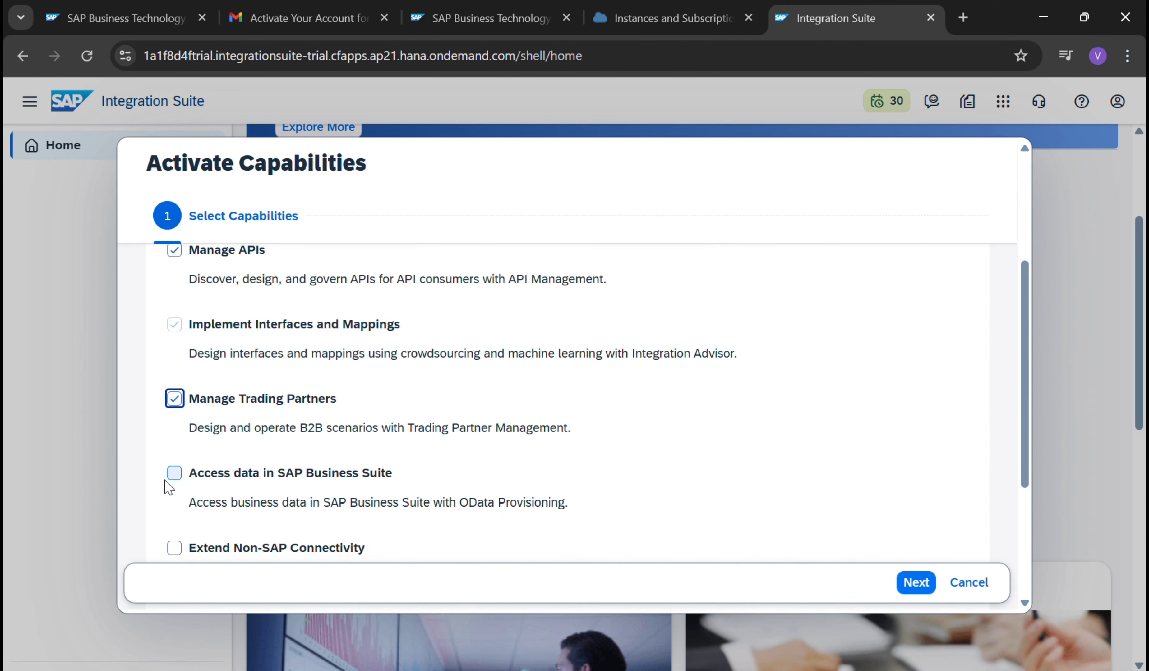
{"action": "left_click", "coordinate": [173, 475]}
{"action": "scroll", "coordinate": [315, 503], "scroll_direction": "down", "scroll_amount": 5}
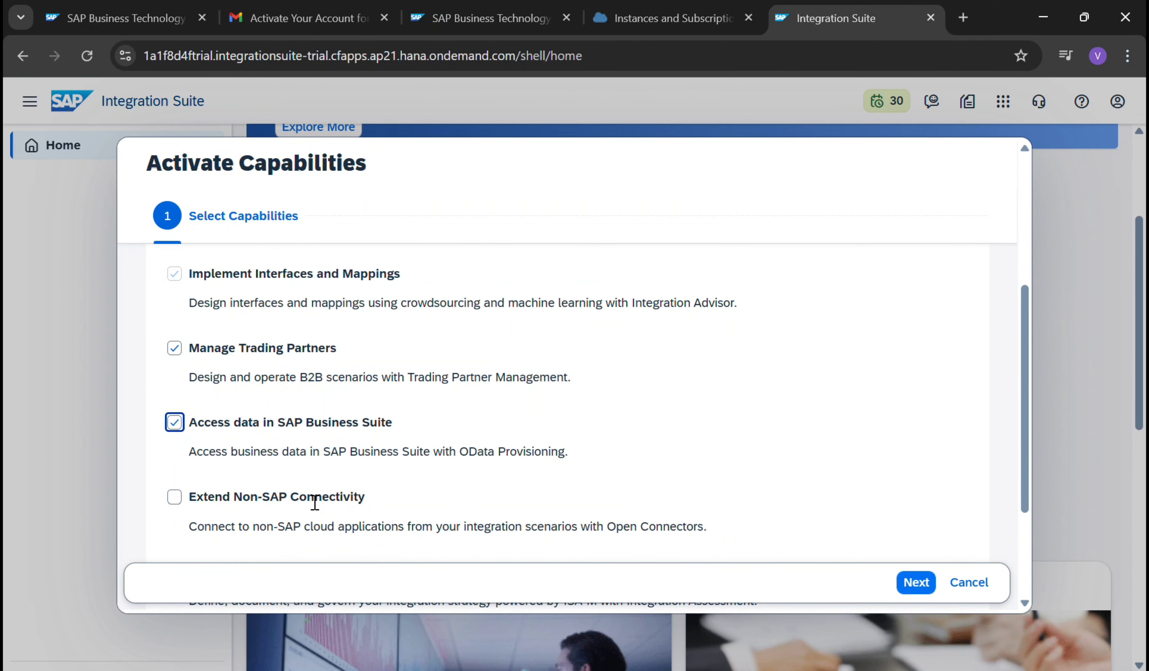
{"action": "left_click", "coordinate": [174, 497]}
{"action": "scroll", "coordinate": [318, 491], "scroll_direction": "down", "scroll_amount": 5}
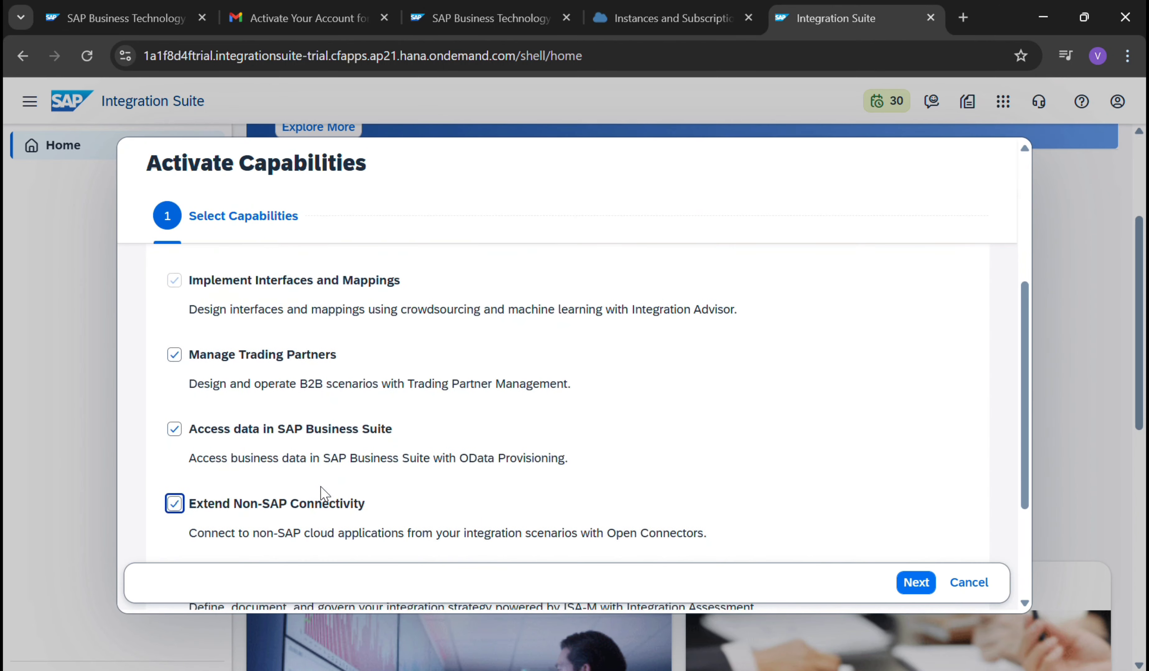
{"action": "scroll", "coordinate": [299, 487], "scroll_direction": "down", "scroll_amount": 3}
{"action": "left_click", "coordinate": [175, 406]}
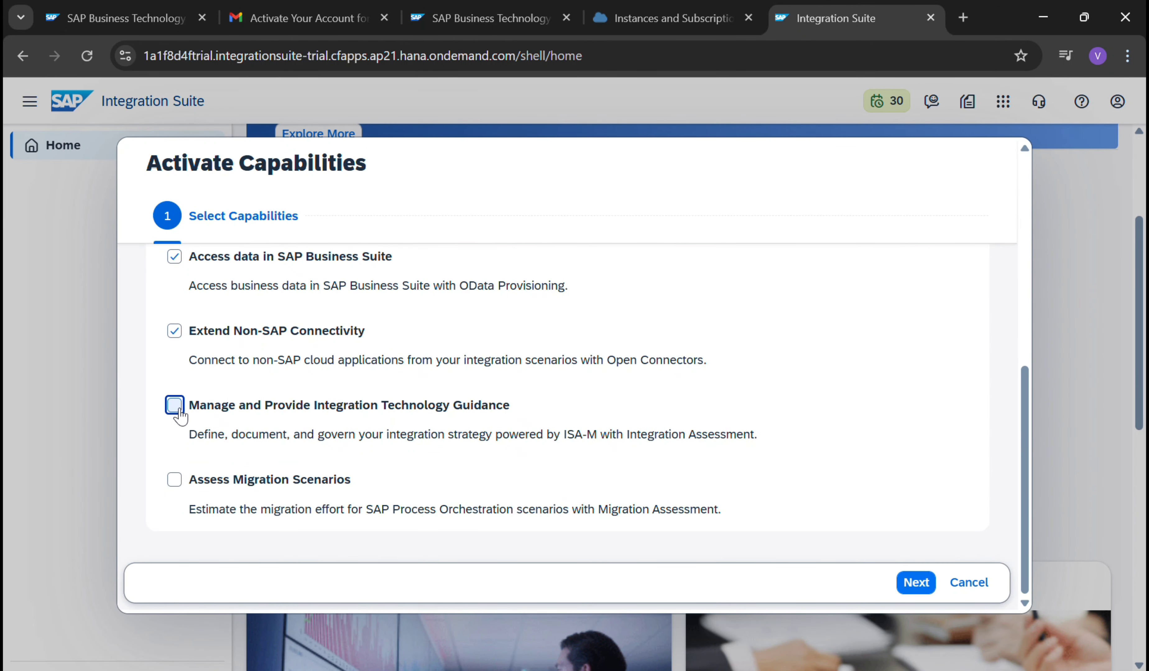
{"action": "scroll", "coordinate": [326, 471], "scroll_direction": "down", "scroll_amount": 5}
{"action": "scroll", "coordinate": [327, 471], "scroll_direction": "down", "scroll_amount": 3}
{"action": "left_click", "coordinate": [174, 479]}
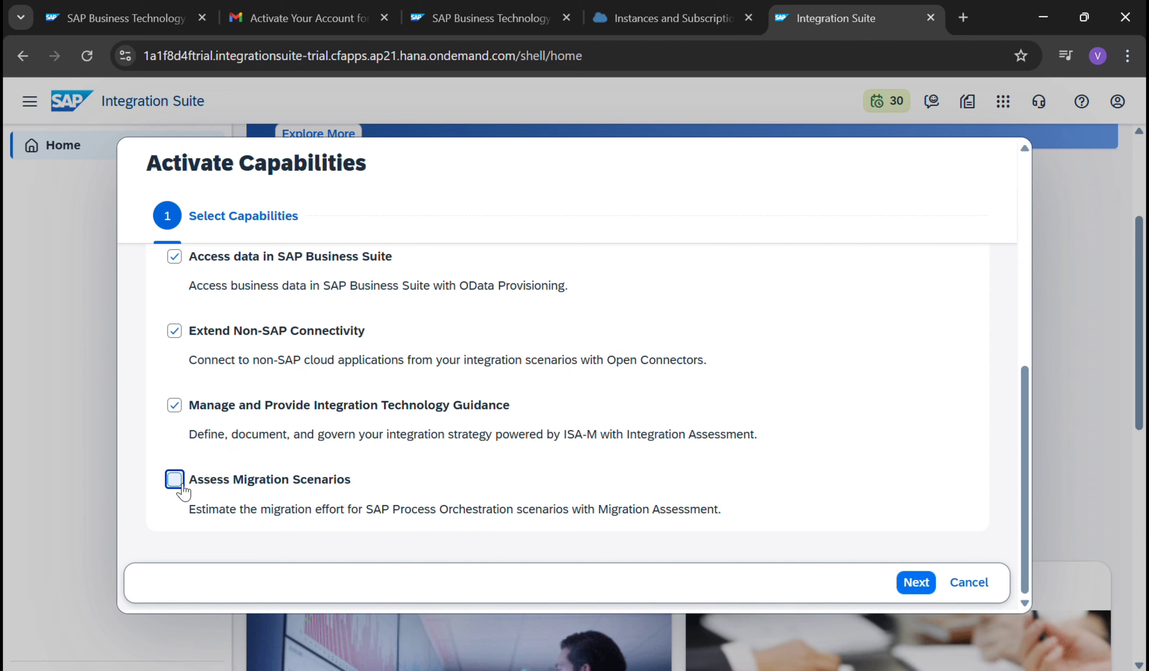
{"action": "scroll", "coordinate": [433, 429], "scroll_direction": "down", "scroll_amount": 5}
{"action": "scroll", "coordinate": [432, 429], "scroll_direction": "up", "scroll_amount": 10}
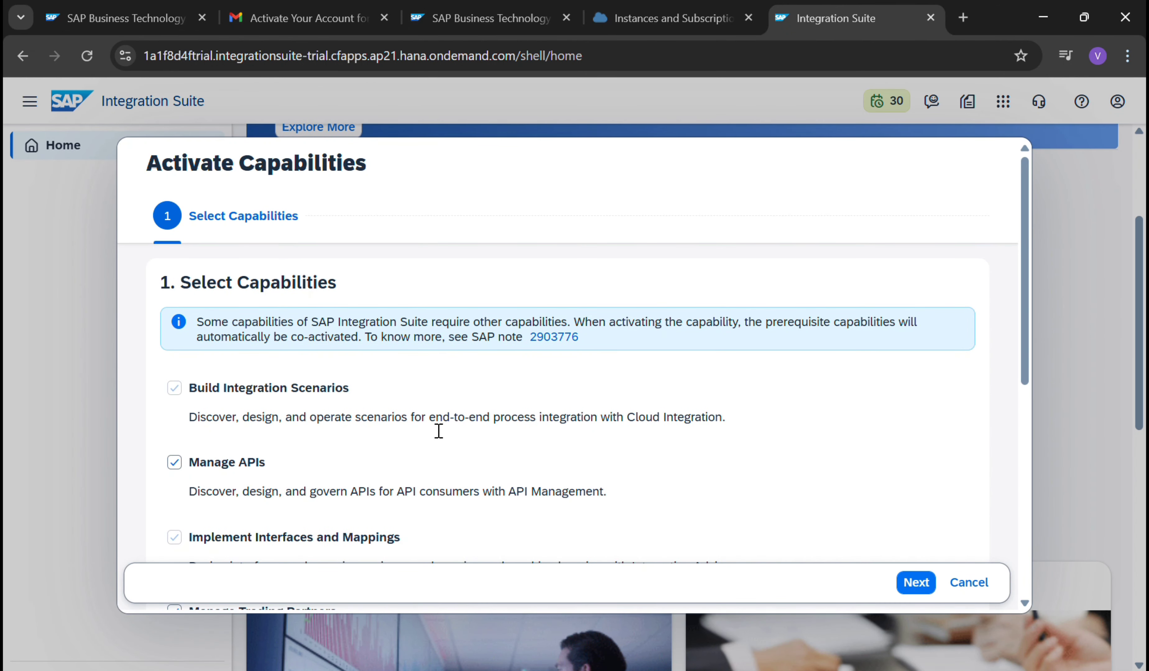
- Accept the default Cloud Integration and API Management settings and activate the selected capabilities
{"action": "left_click", "coordinate": [920, 587]}
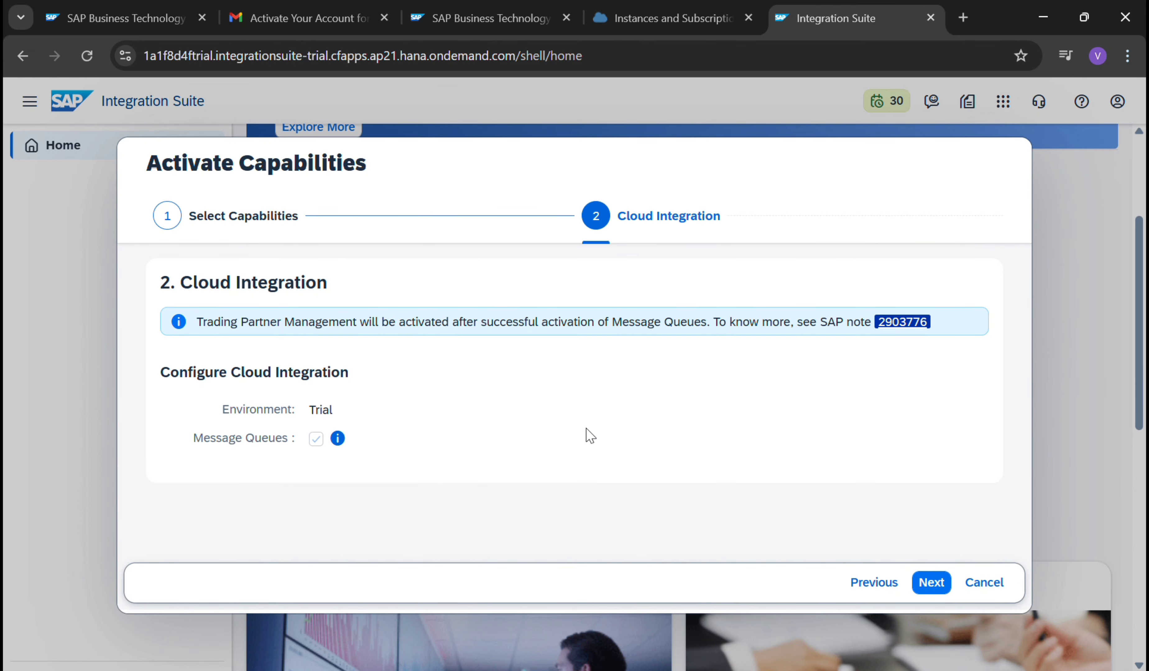
{"action": "left_click", "coordinate": [936, 584]}
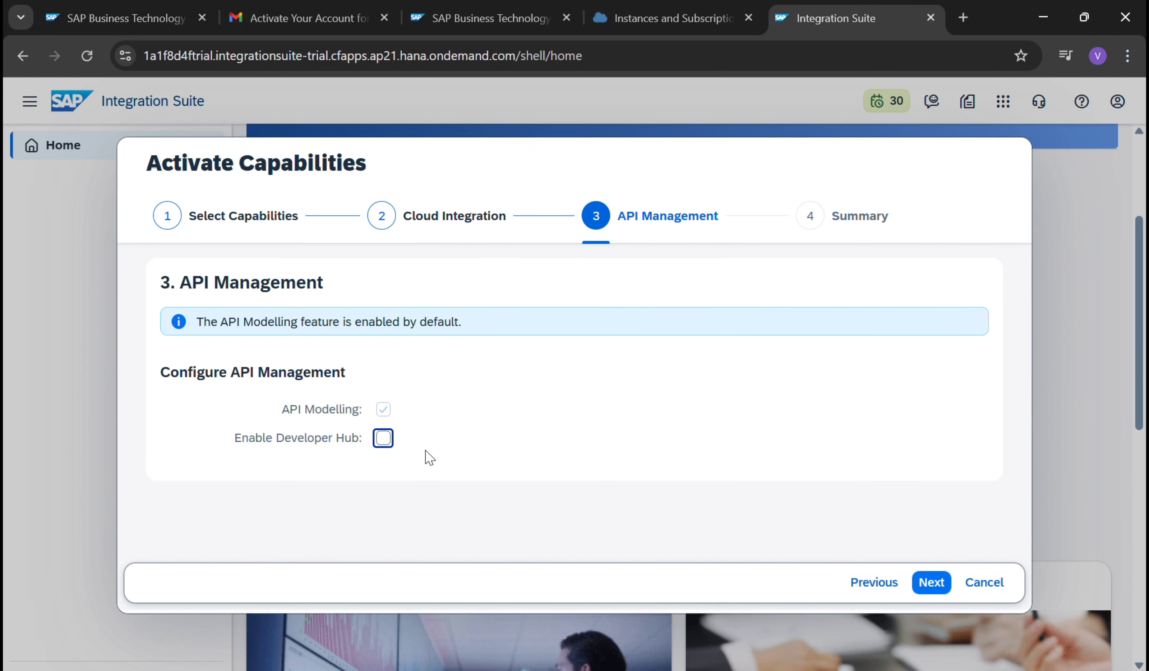
{"action": "left_click", "coordinate": [936, 582]}
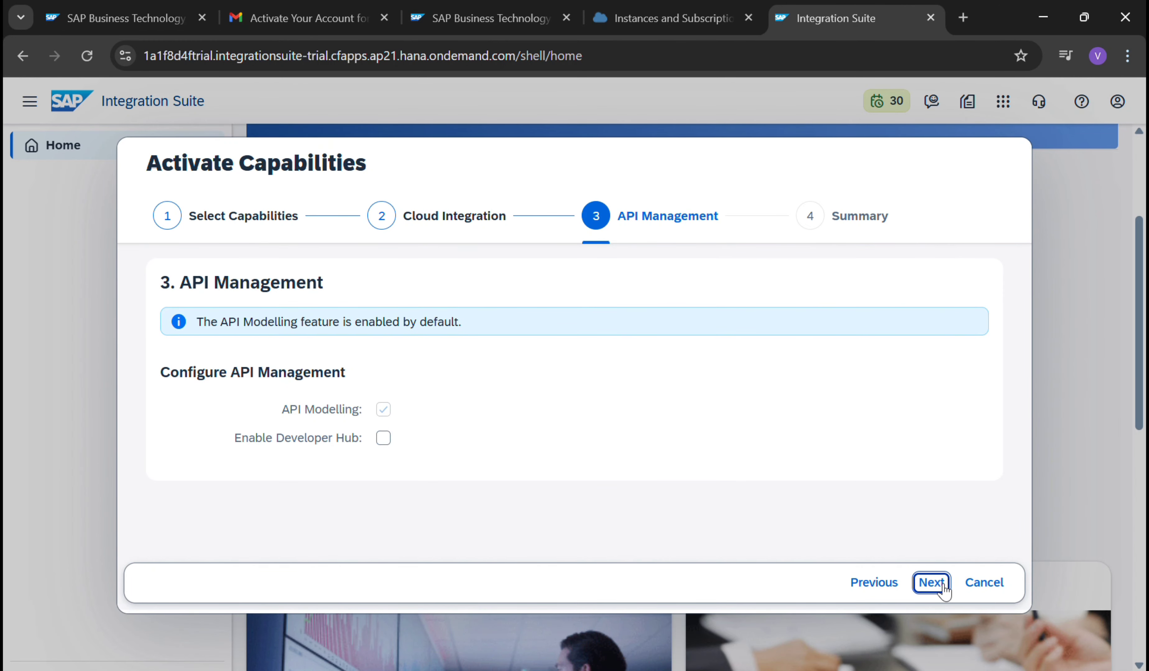
{"action": "scroll", "coordinate": [713, 492], "scroll_direction": "down", "scroll_amount": 9}
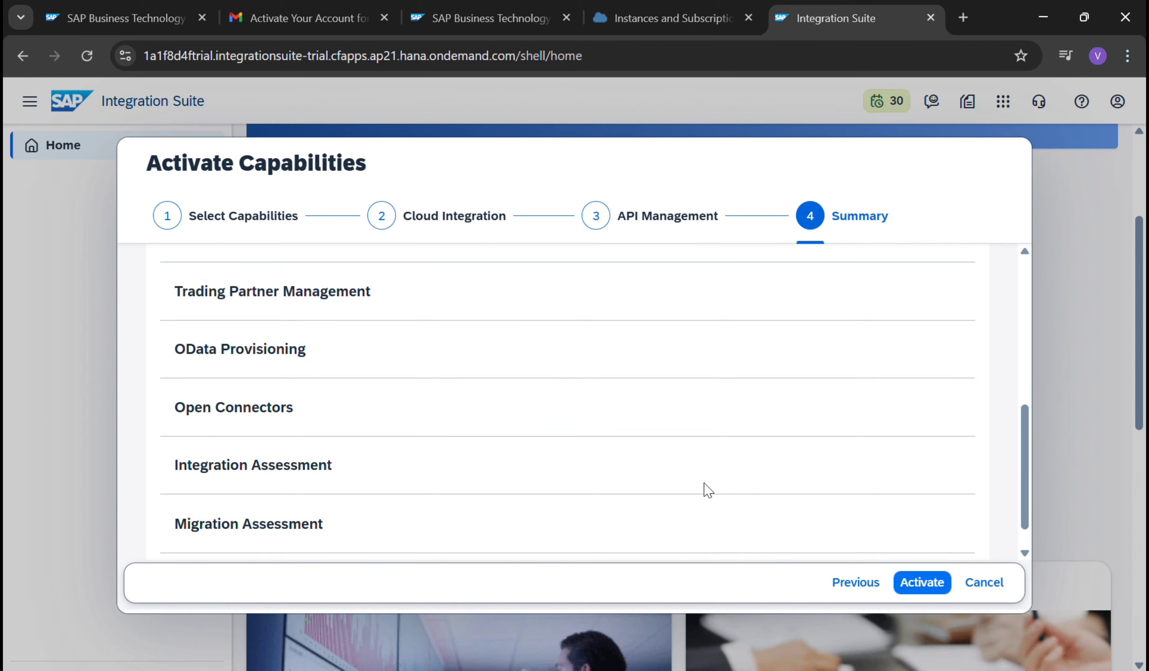
{"action": "left_click", "coordinate": [923, 585]}
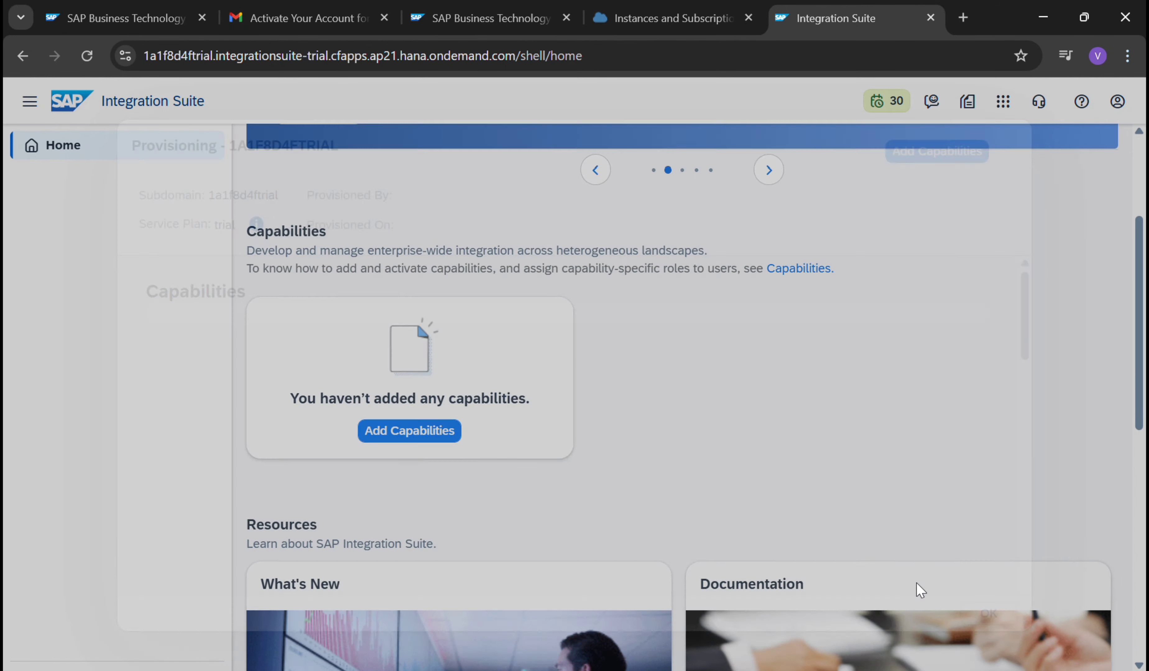
- Review the activation status of every capability in the provisioning overview, then close it and the news announcements
{"action": "scroll", "coordinate": [671, 473], "scroll_direction": "down", "scroll_amount": 2}
{"action": "scroll", "coordinate": [671, 473], "scroll_direction": "down", "scroll_amount": 5}
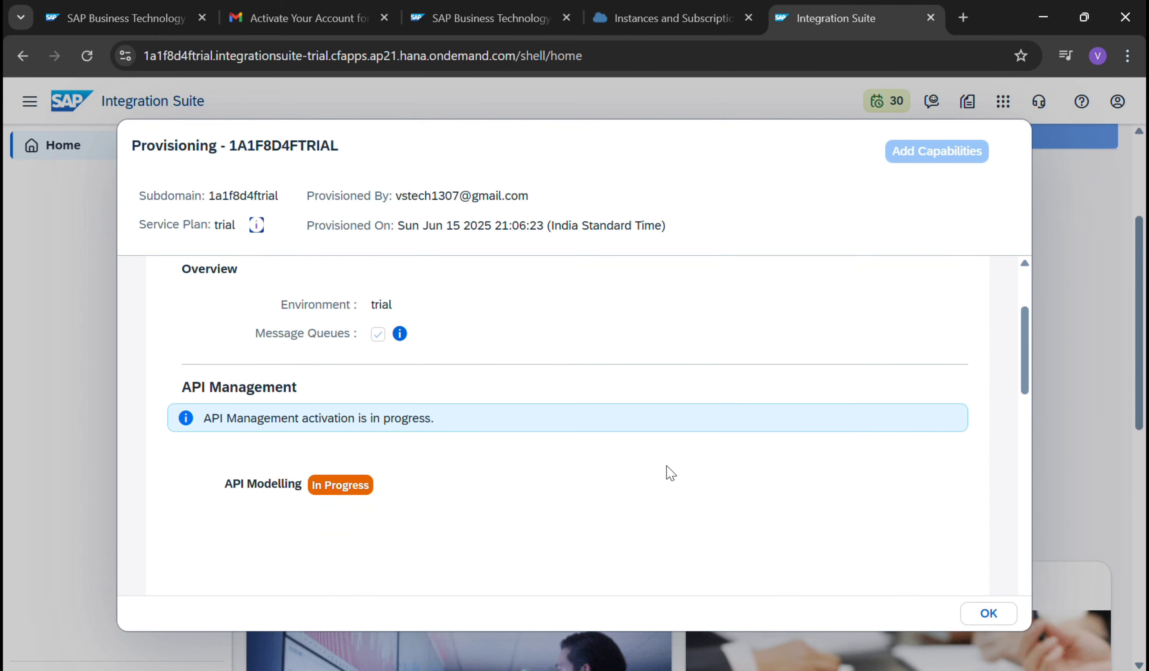
{"action": "scroll", "coordinate": [670, 473], "scroll_direction": "down", "scroll_amount": 10}
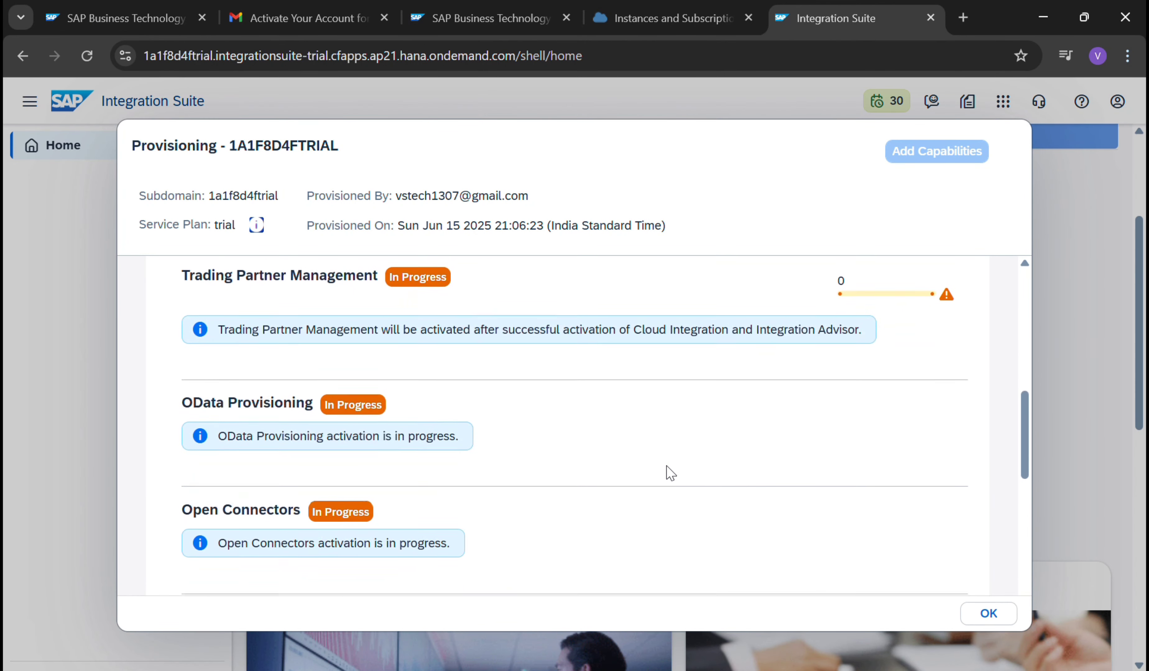
{"action": "scroll", "coordinate": [671, 473], "scroll_direction": "up", "scroll_amount": 15}
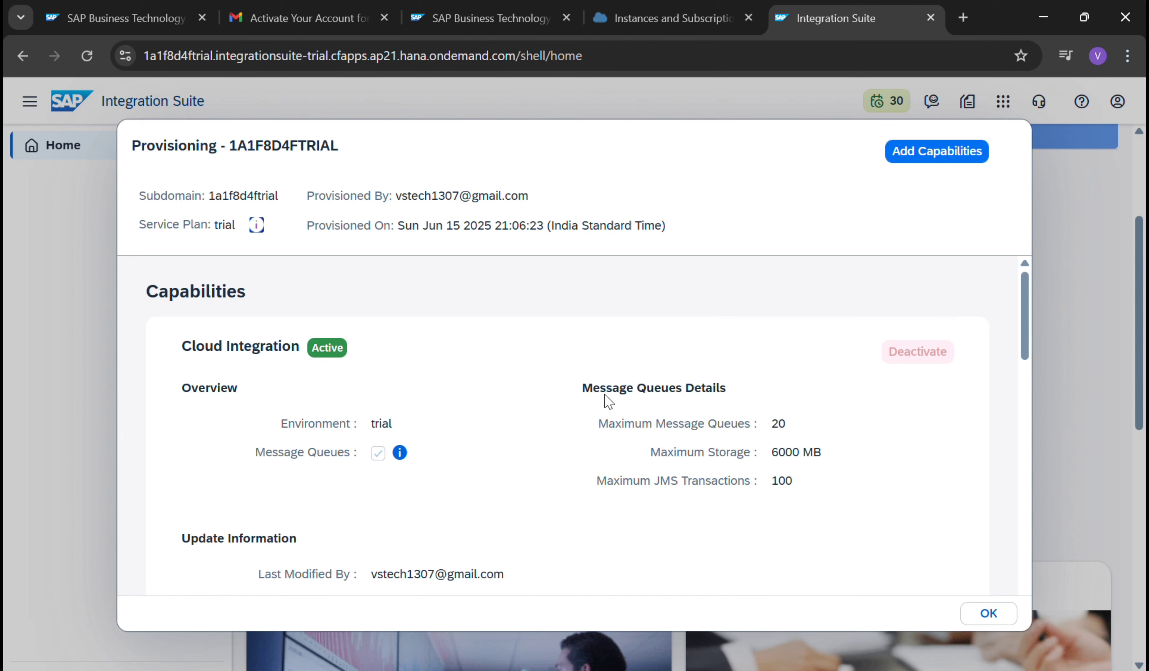
{"action": "scroll", "coordinate": [454, 406], "scroll_direction": "down", "scroll_amount": 6}
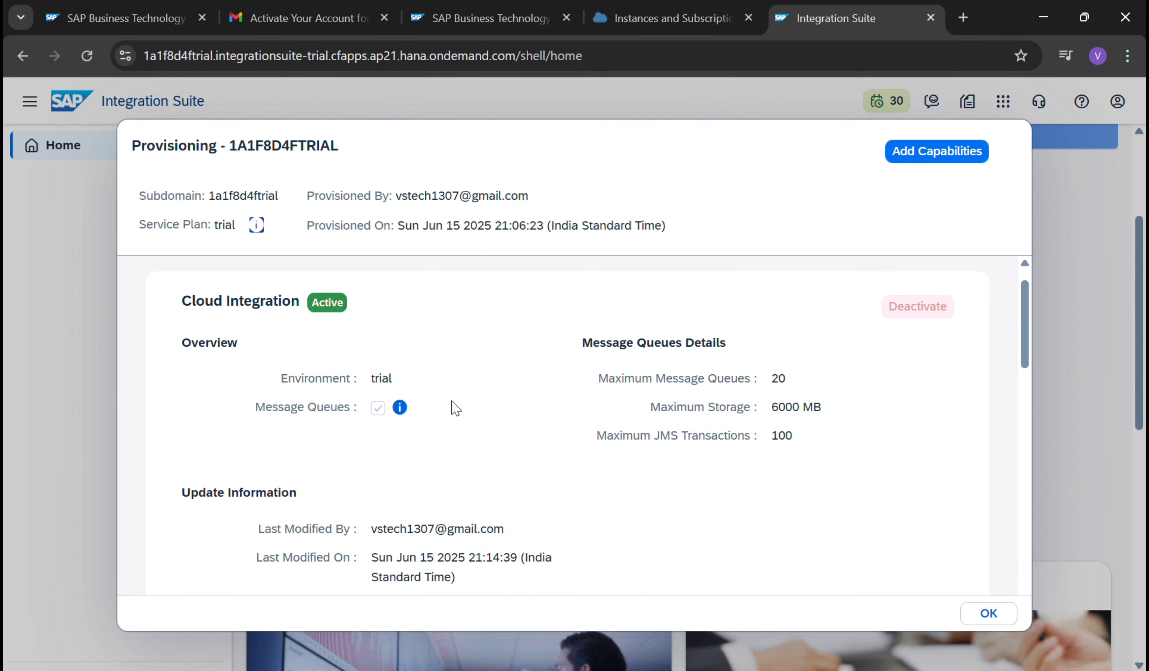
{"action": "scroll", "coordinate": [454, 408], "scroll_direction": "down", "scroll_amount": 10}
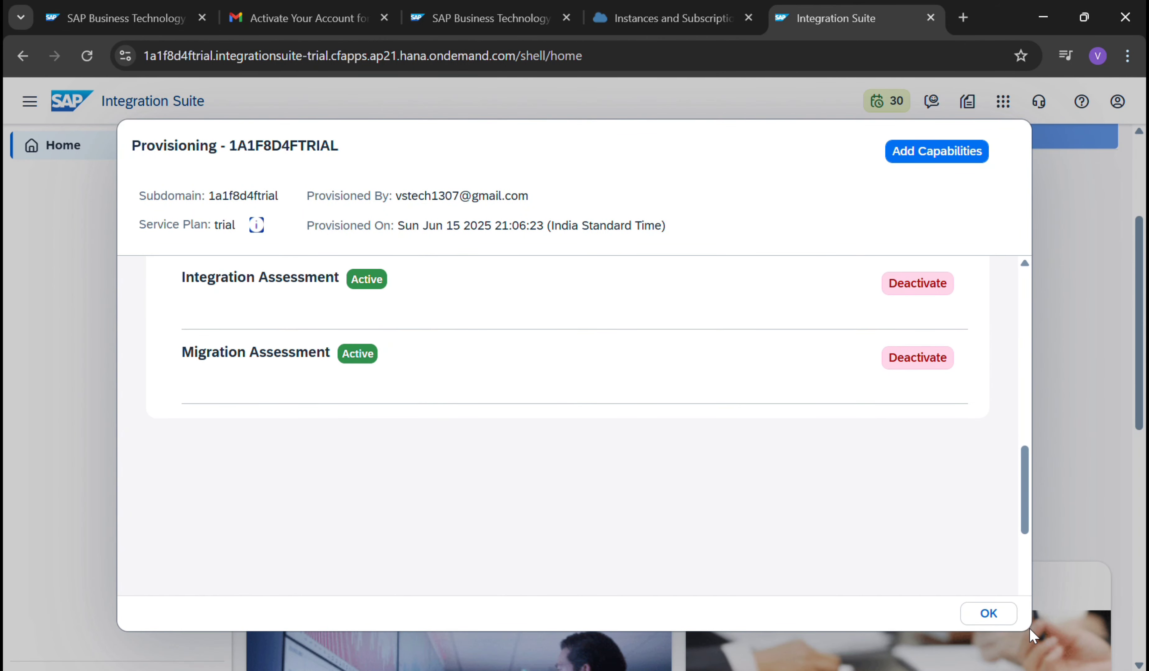
{"action": "left_click", "coordinate": [1012, 621]}
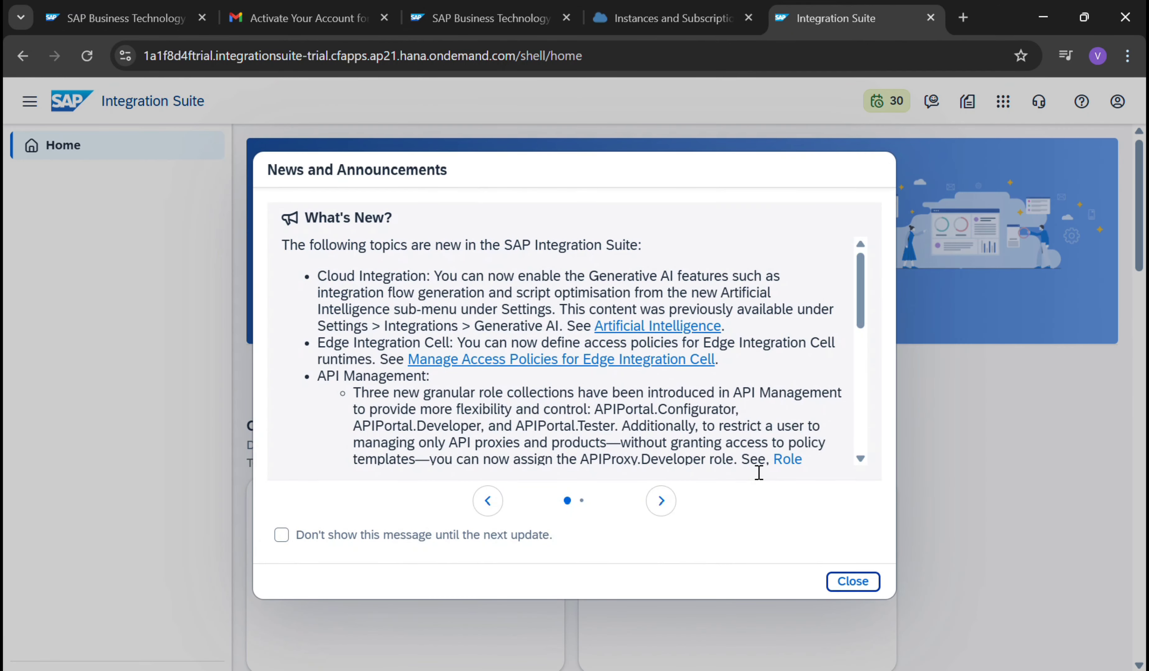
{"action": "left_click", "coordinate": [837, 584]}
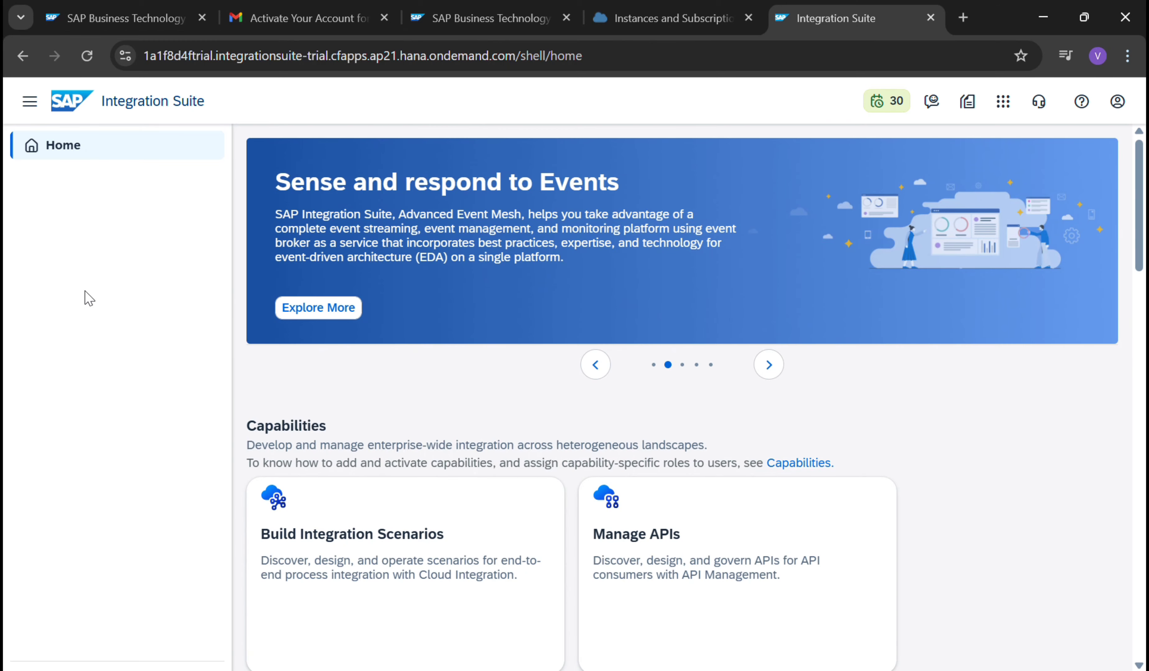
- Switch to BTP Cockpit, search the subaccount's Service Marketplace for "Process In", open SAP Process Integration Runtime, and narrow its details area
{"action": "left_click", "coordinate": [664, 26]}
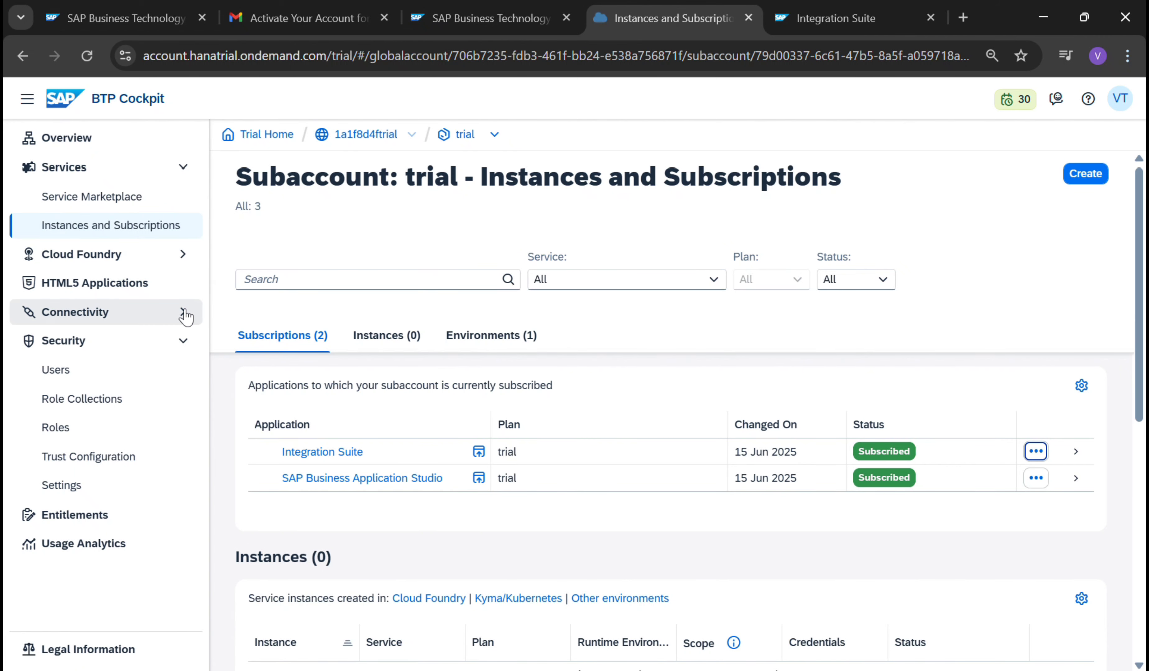
{"action": "left_click", "coordinate": [111, 204]}
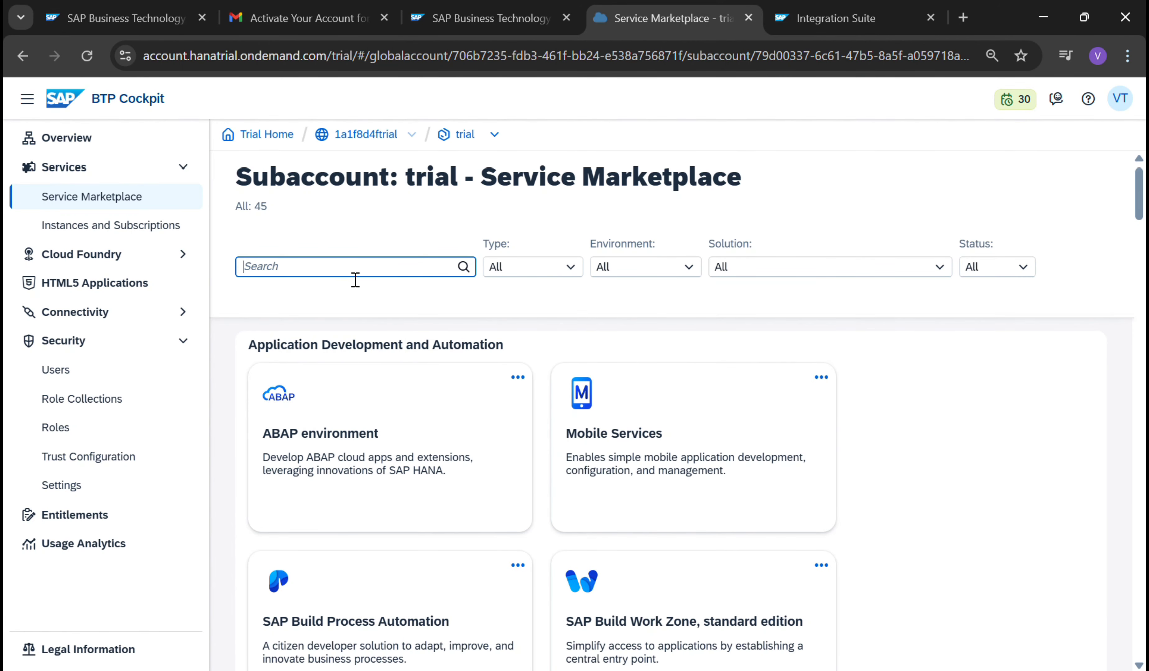
{"action": "type", "text": "Process"}
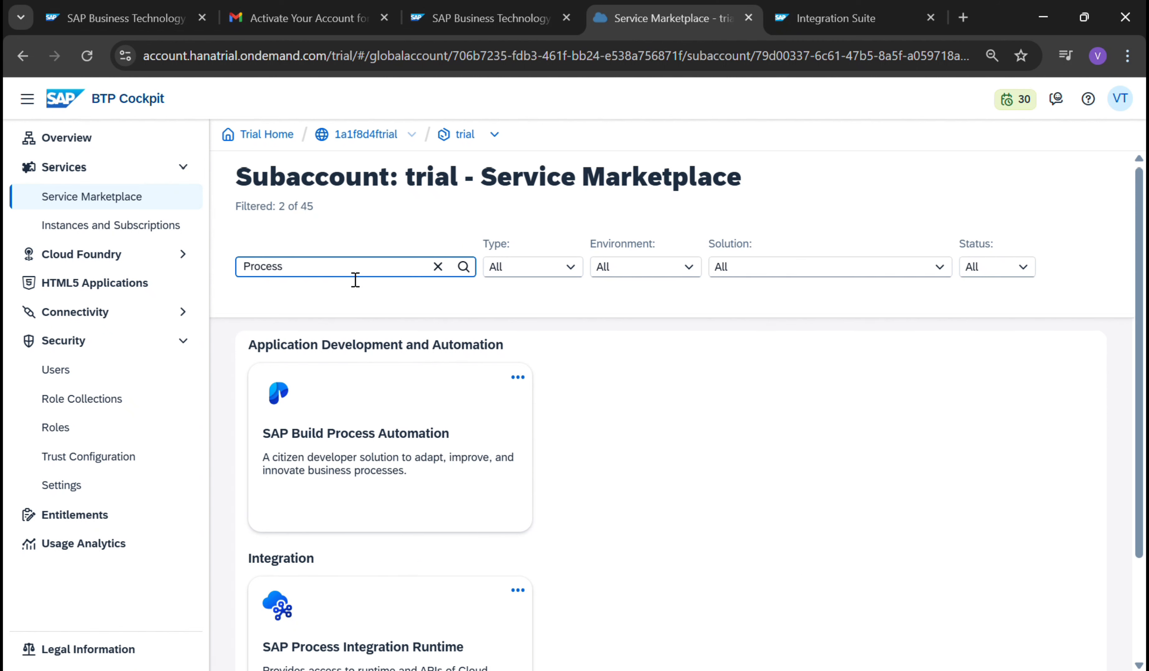
{"action": "type", "text": " In"}
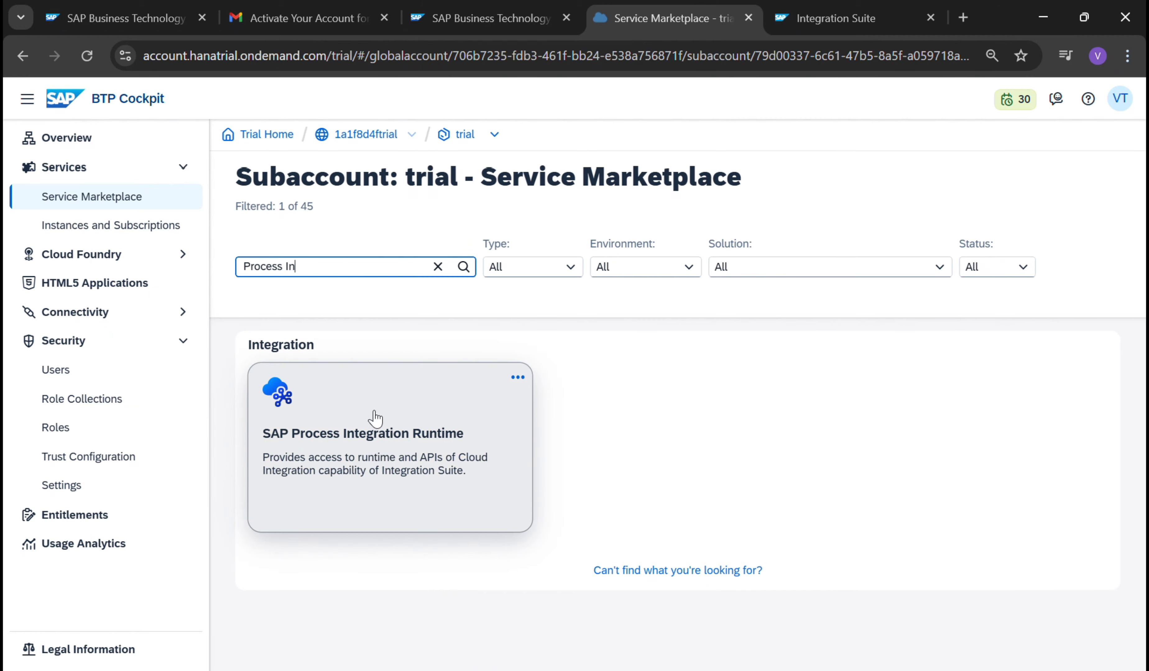
{"action": "left_click", "coordinate": [377, 442]}
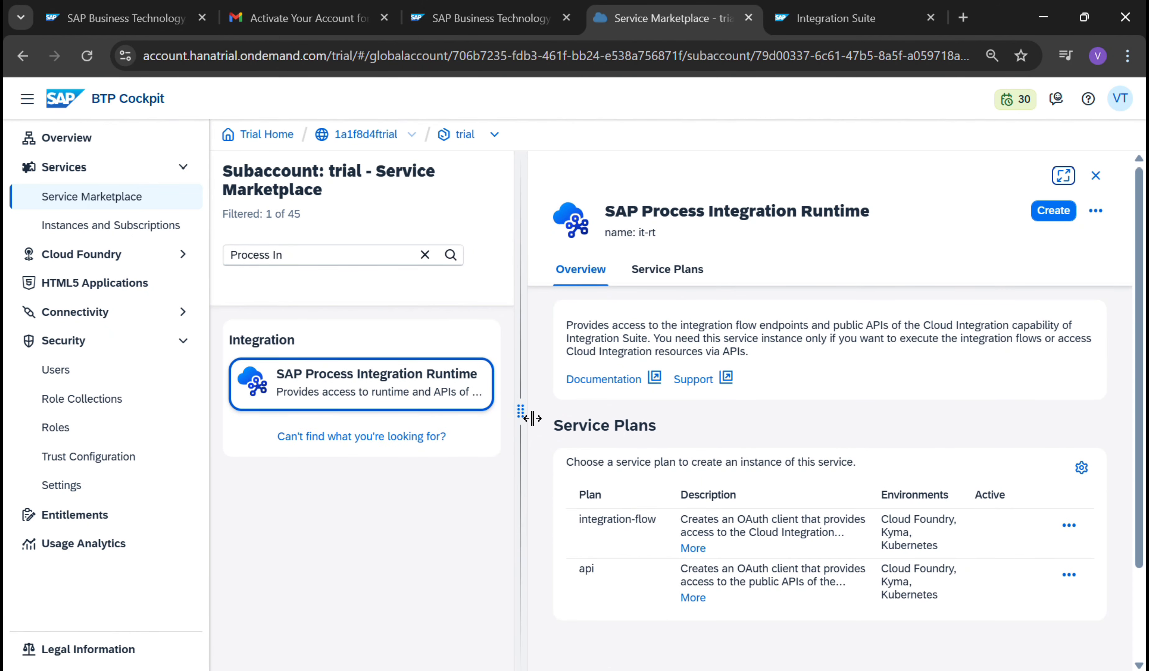
{"action": "left_click_drag", "start_coordinate": [530, 415], "coordinate": [609, 416]}
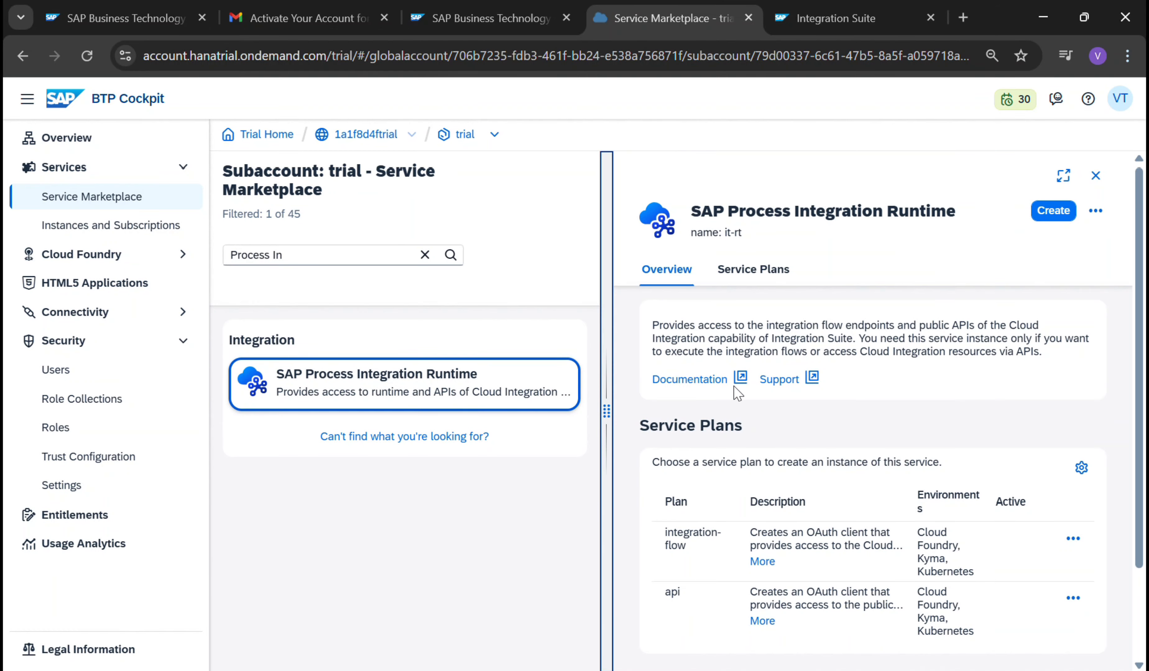
- Start a new SAP Process Integration Runtime instance with the integration-flow plan and name it IR
{"action": "left_click", "coordinate": [1055, 216]}
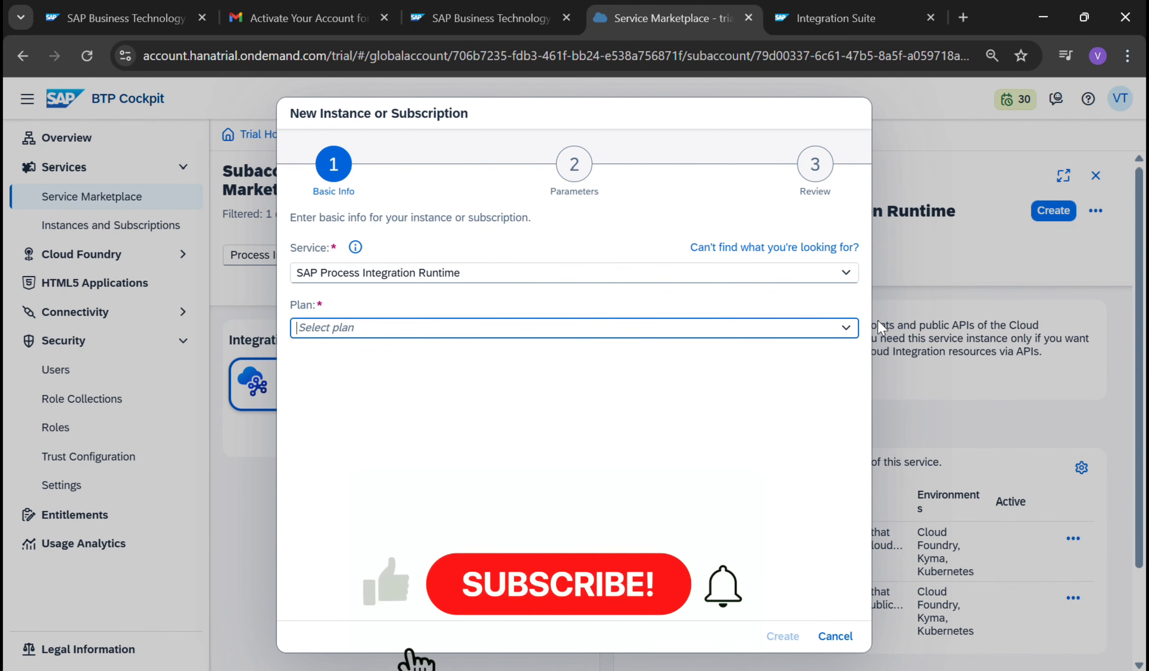
{"action": "left_click", "coordinate": [847, 328]}
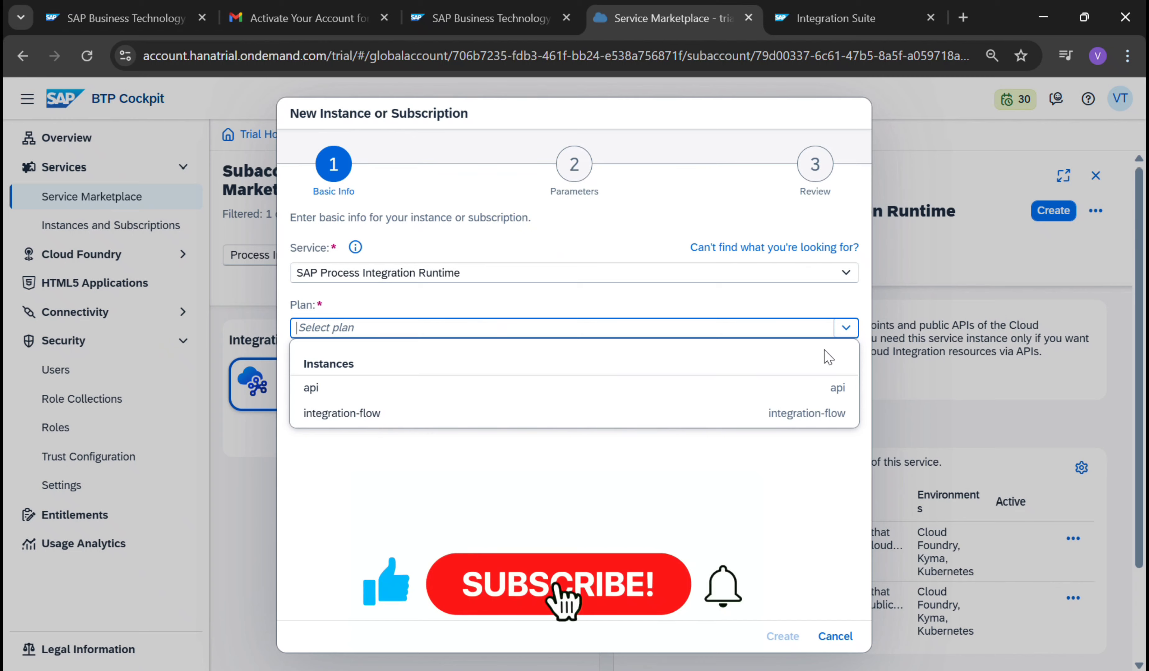
{"action": "left_click", "coordinate": [541, 415]}
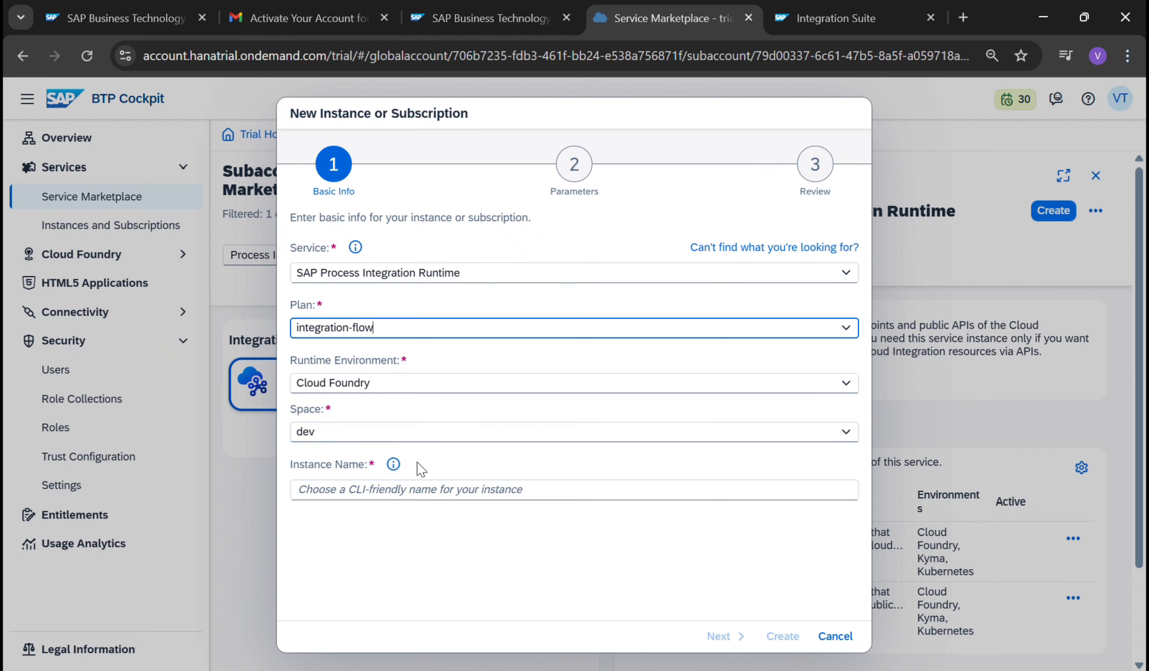
{"action": "left_click", "coordinate": [459, 500]}
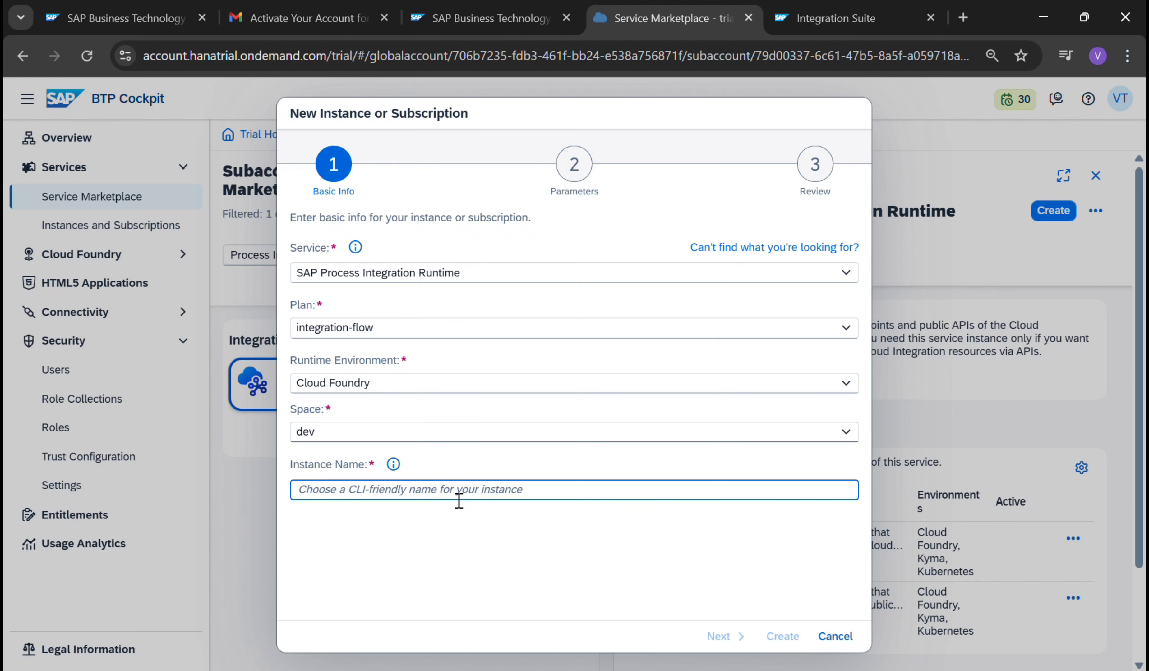
{"action": "type", "text": "IR"}
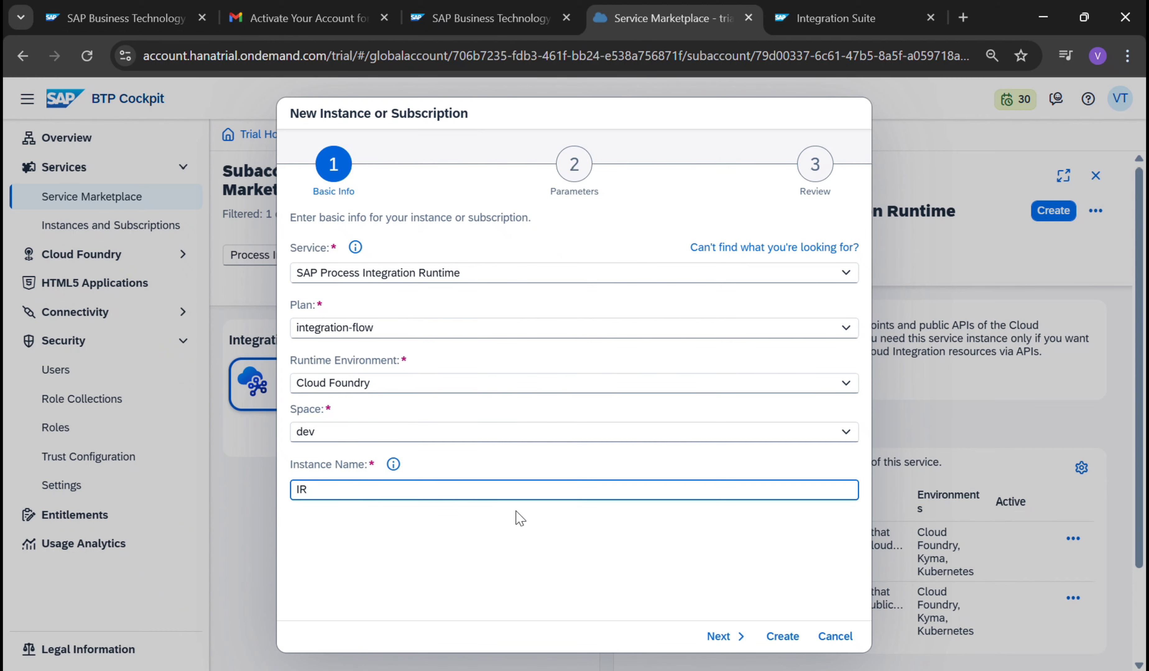
- Accept the default instance parameters, create the IR instance, and view it among the subaccount's service instances
{"action": "left_click", "coordinate": [739, 643]}
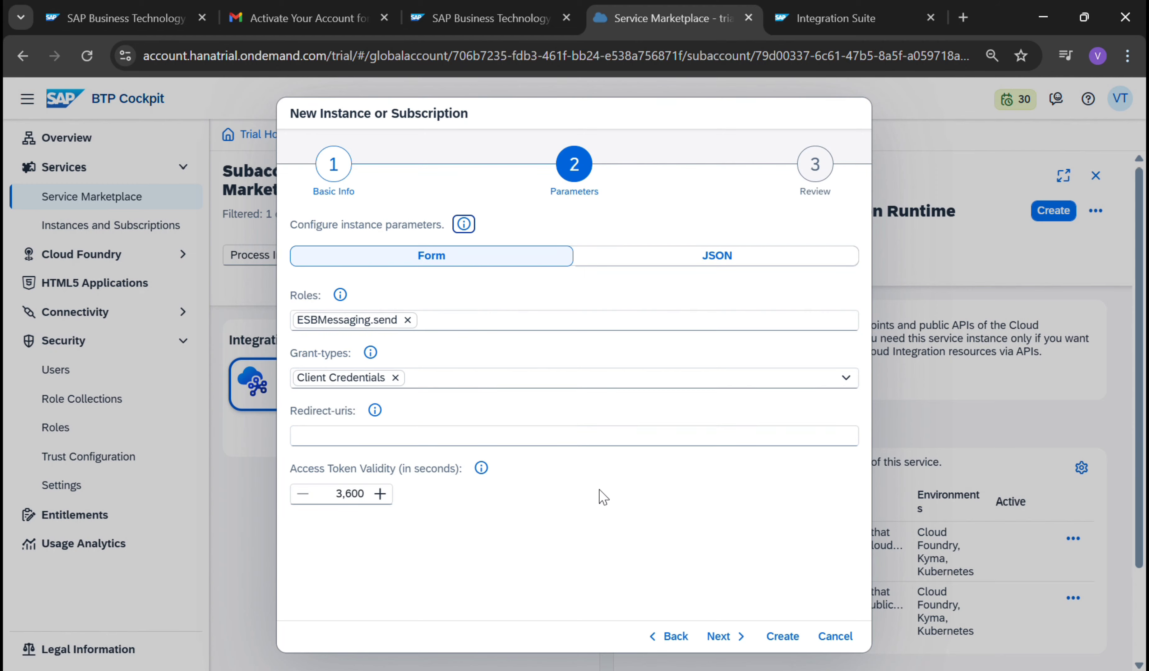
{"action": "left_click", "coordinate": [733, 635]}
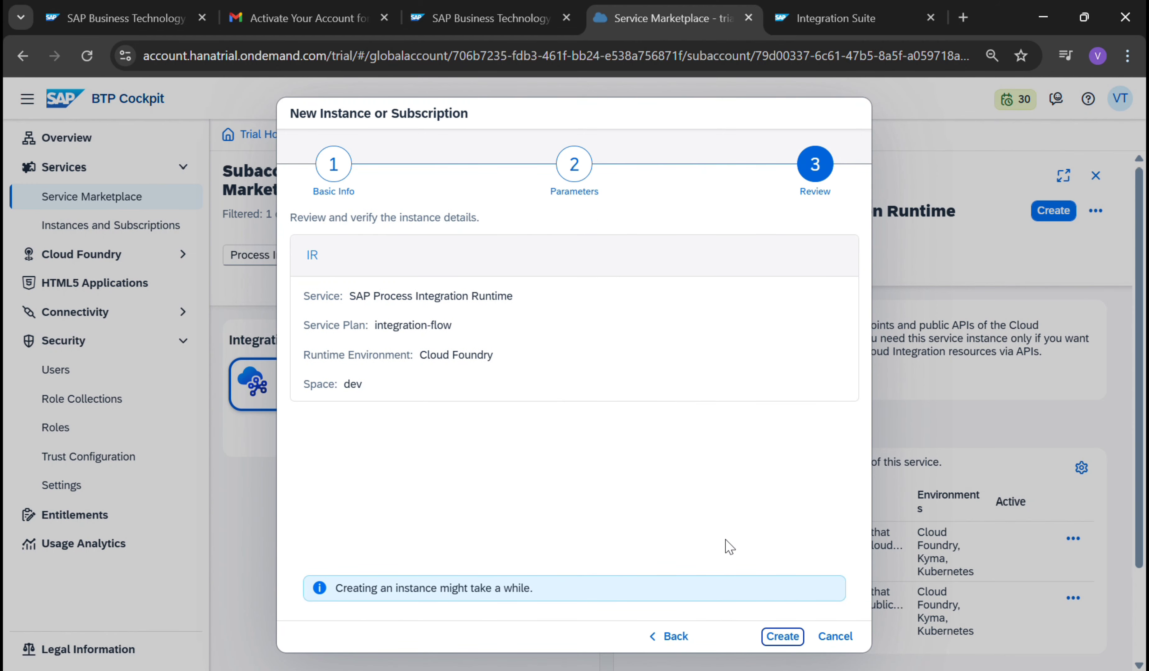
{"action": "left_click", "coordinate": [783, 637]}
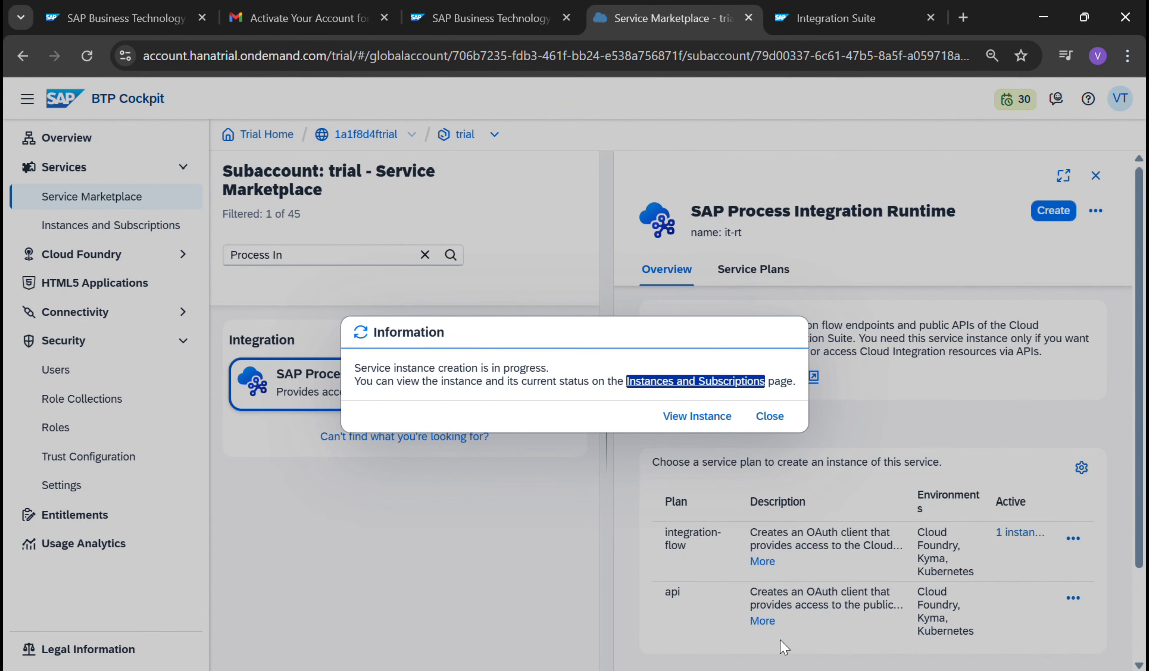
{"action": "left_click", "coordinate": [712, 417]}
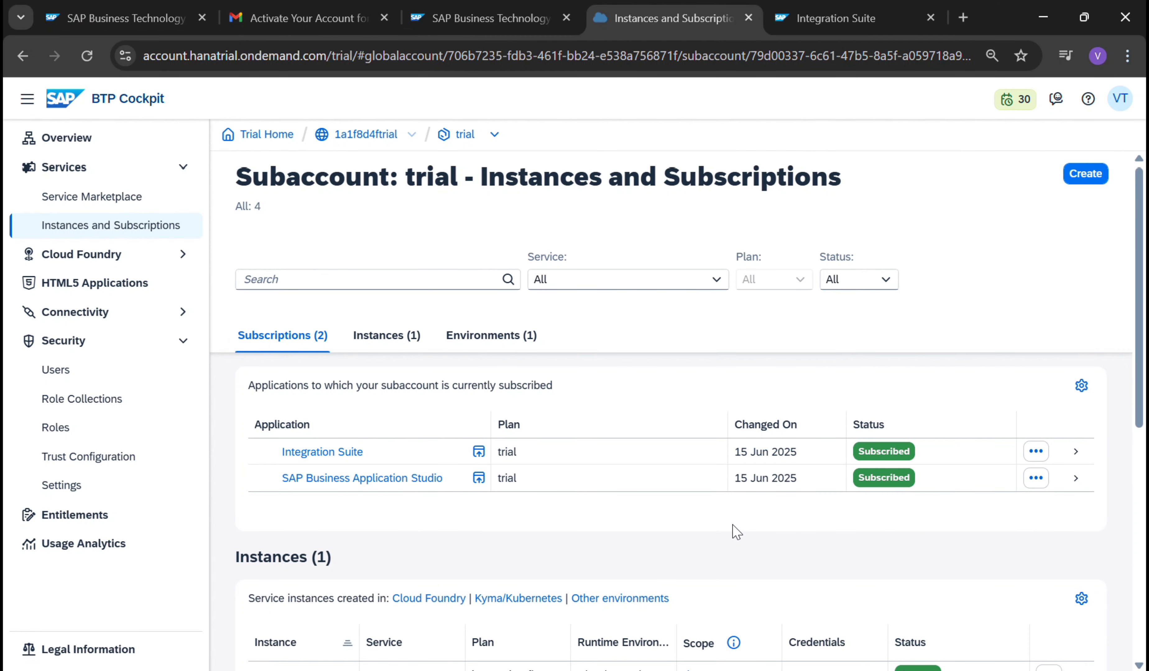
{"action": "scroll", "coordinate": [737, 532], "scroll_direction": "down", "scroll_amount": 5}
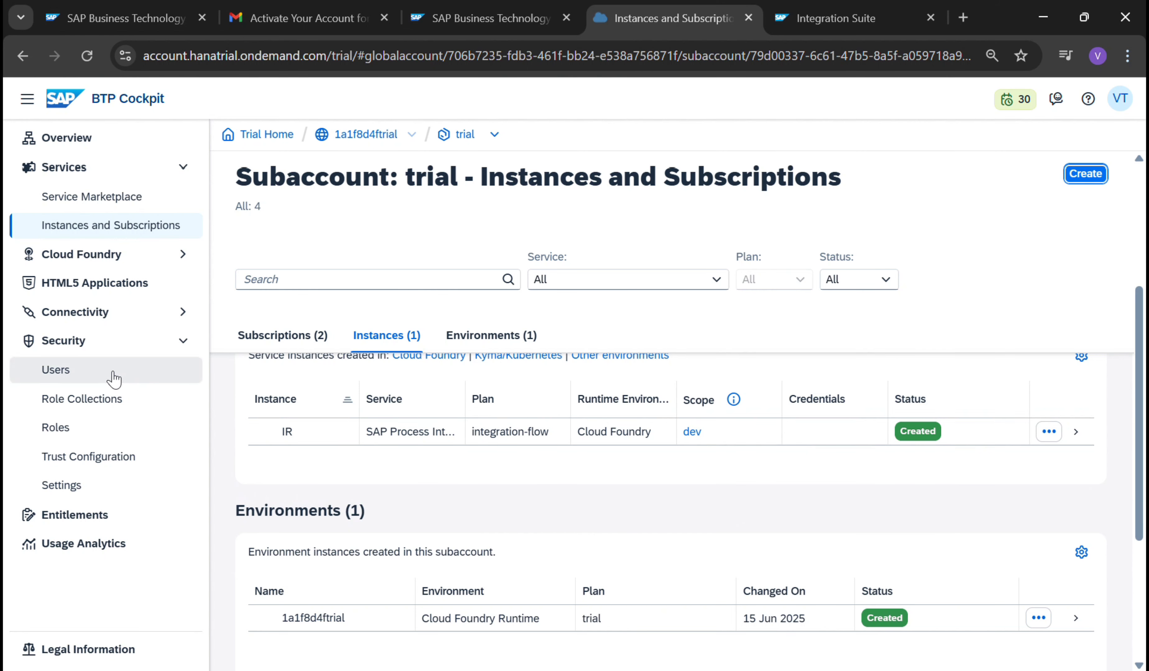
- Open role collection assignment for the existing user in the trial subaccount and select PI_Administrator
{"action": "left_click", "coordinate": [102, 376]}
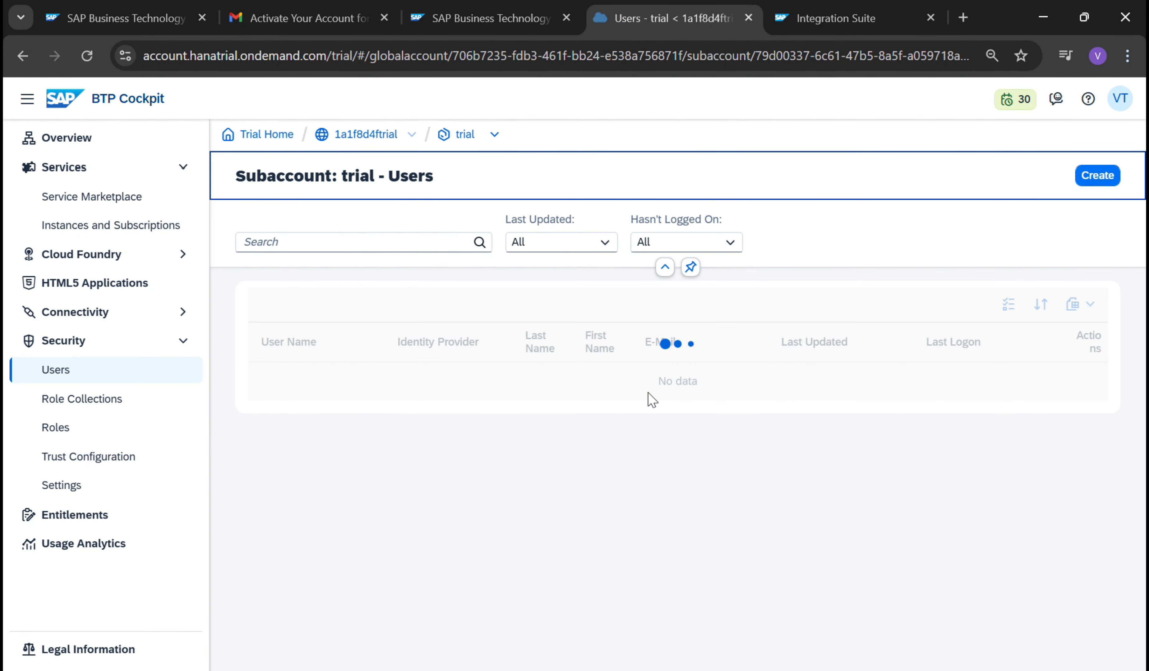
{"action": "left_click", "coordinate": [1088, 385]}
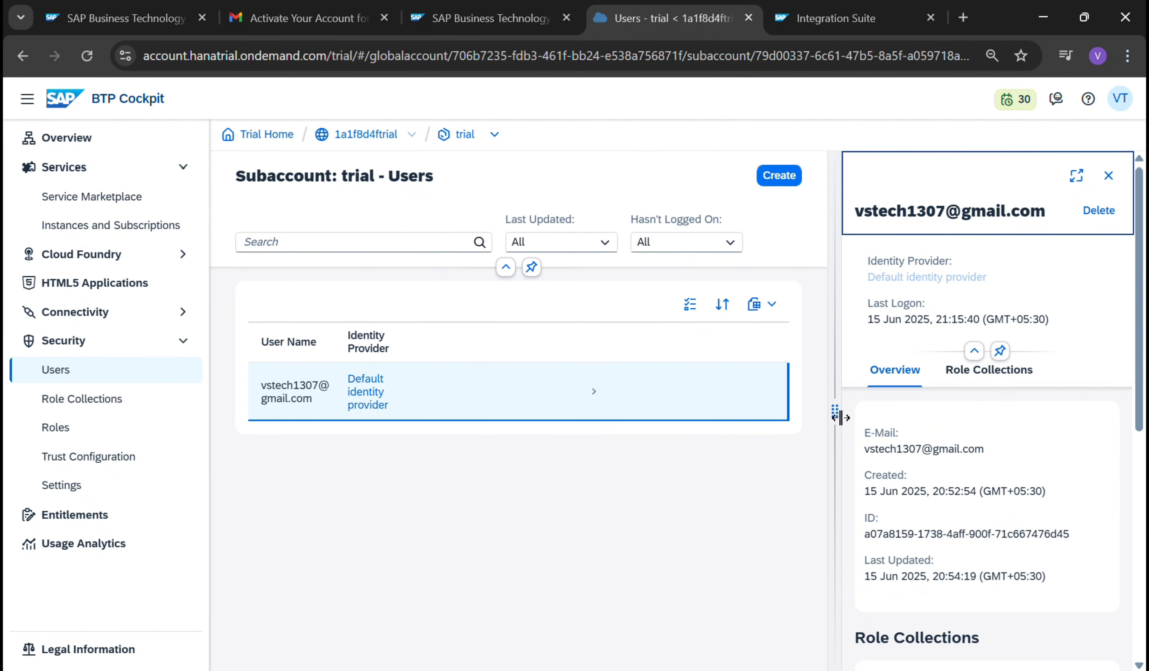
{"action": "left_click_drag", "start_coordinate": [835, 410], "coordinate": [547, 461]}
{"action": "scroll", "coordinate": [738, 456], "scroll_direction": "down", "scroll_amount": 5}
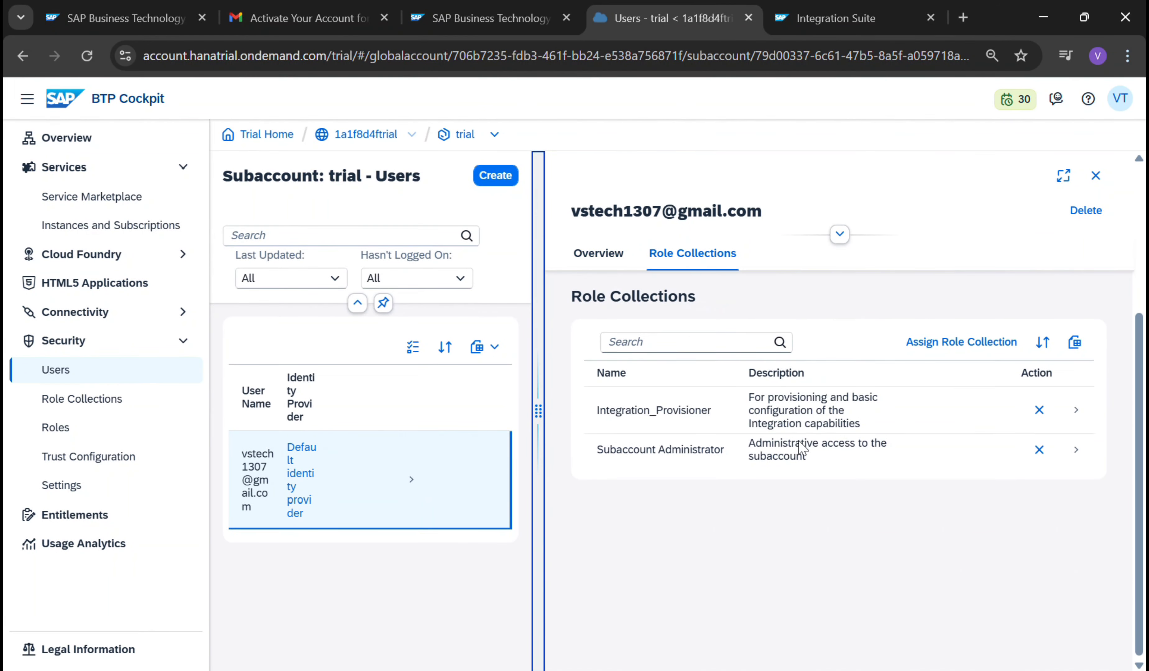
{"action": "left_click", "coordinate": [964, 342]}
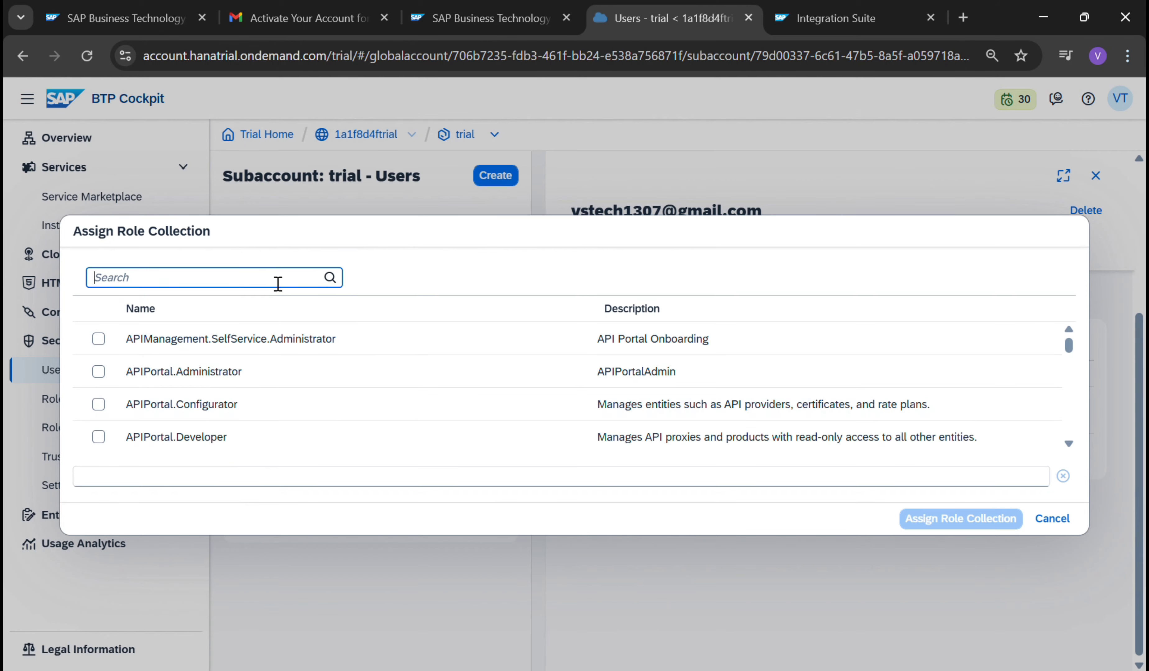
{"action": "type", "text": "PI_AD"}
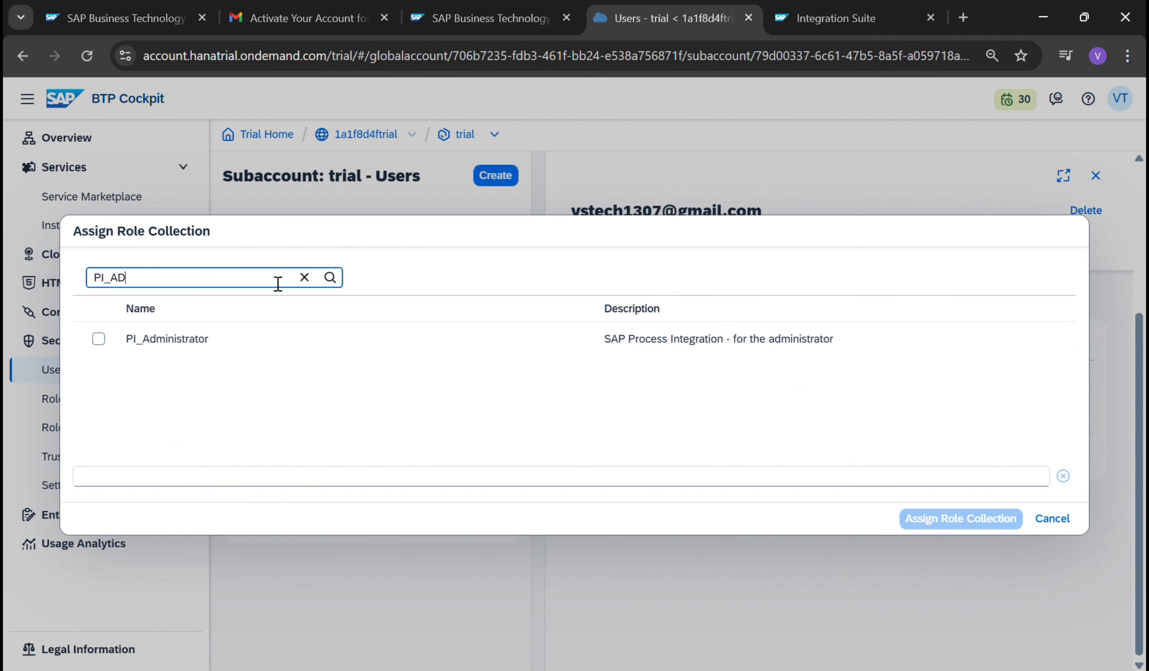
{"action": "left_click", "coordinate": [98, 339]}
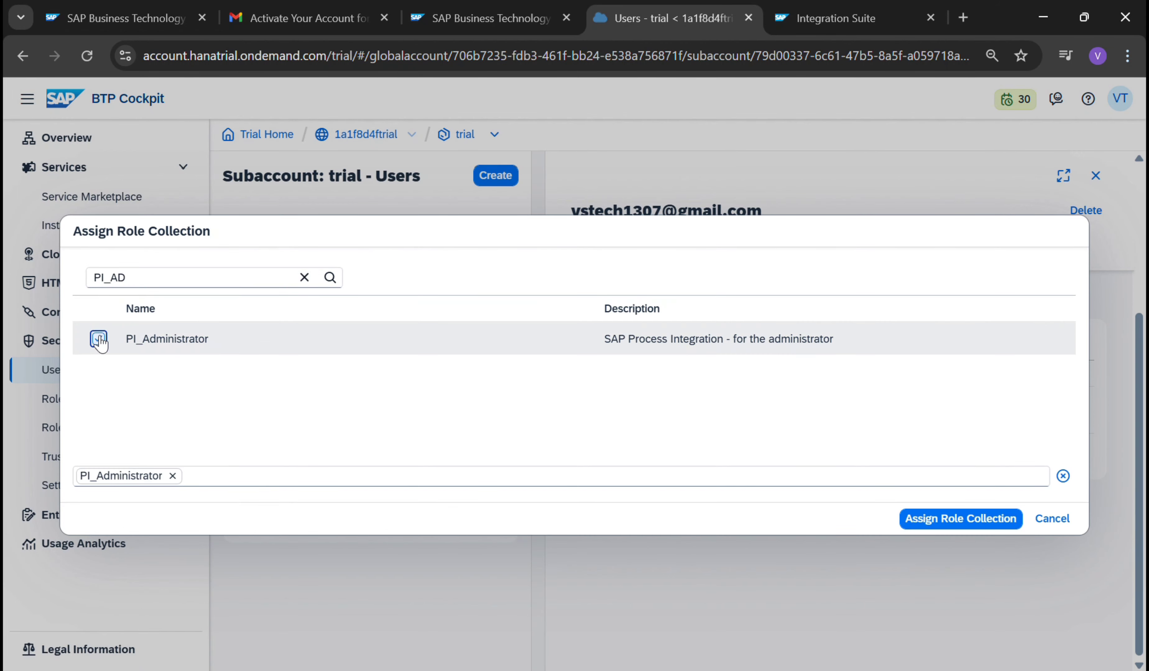
- Search the role collections for "PI_BUSI" and add PI_Business_Expert to the selection
{"action": "left_click", "coordinate": [214, 264]}
{"action": "left_click", "coordinate": [202, 286]}
{"action": "key", "text": "BackSpace"}
{"action": "key", "text": "BackSpace"}
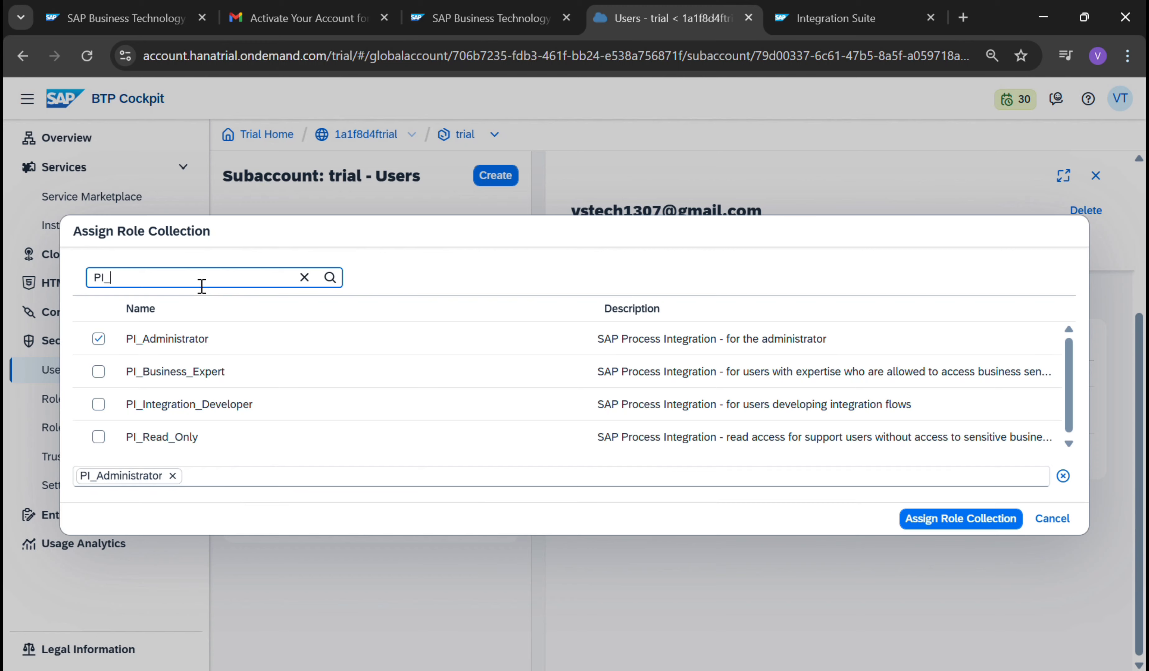
{"action": "type", "text": "BUSI"}
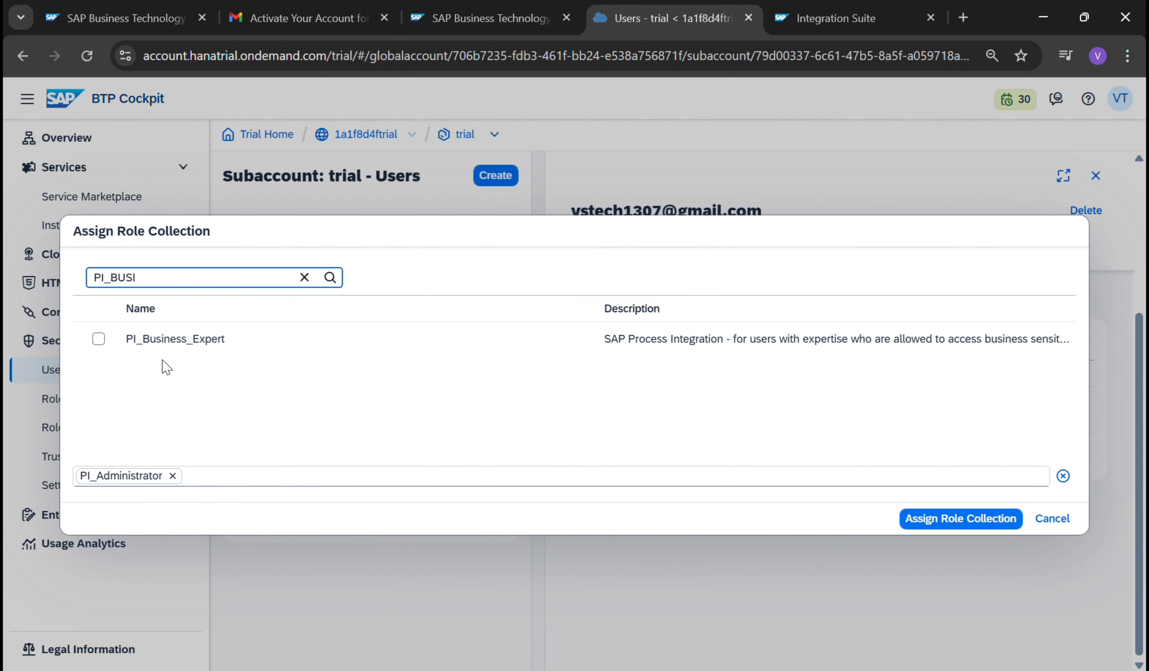
{"action": "left_click", "coordinate": [98, 340]}
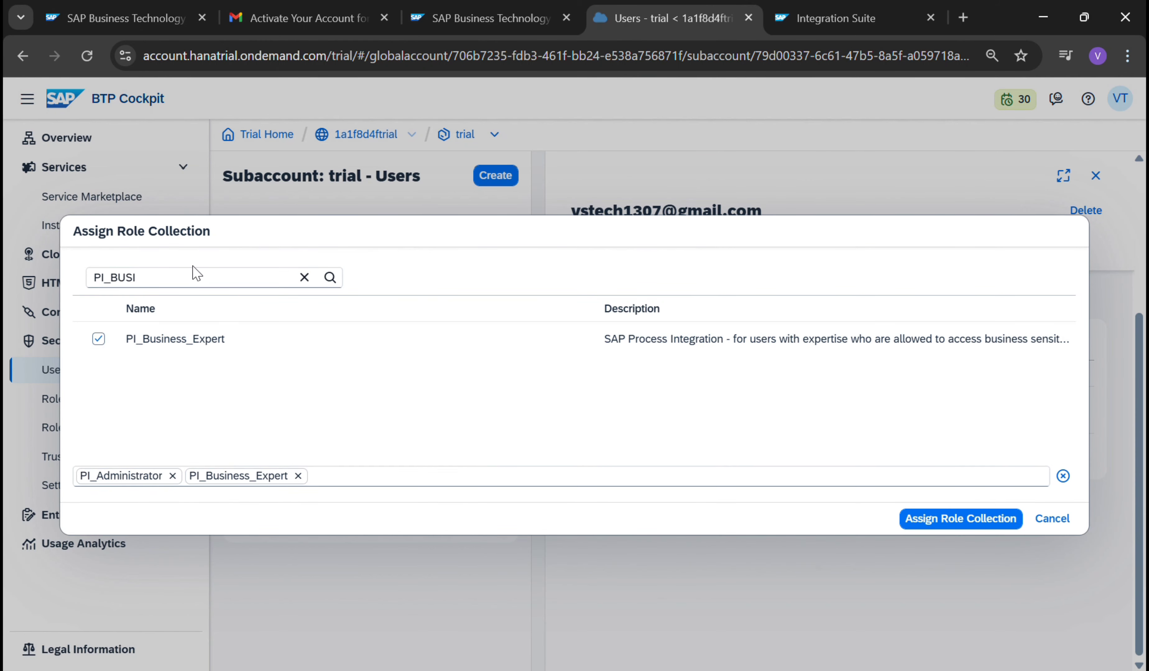
- Search the role collections for "PI_IN" and add PI_Integration_Developer to the selection
{"action": "left_click", "coordinate": [197, 288]}
{"action": "key", "text": "BackSpace"}
{"action": "key", "text": "BackSpace"}
{"action": "key", "text": "BackSpace"}
{"action": "key", "text": "BackSpace"}
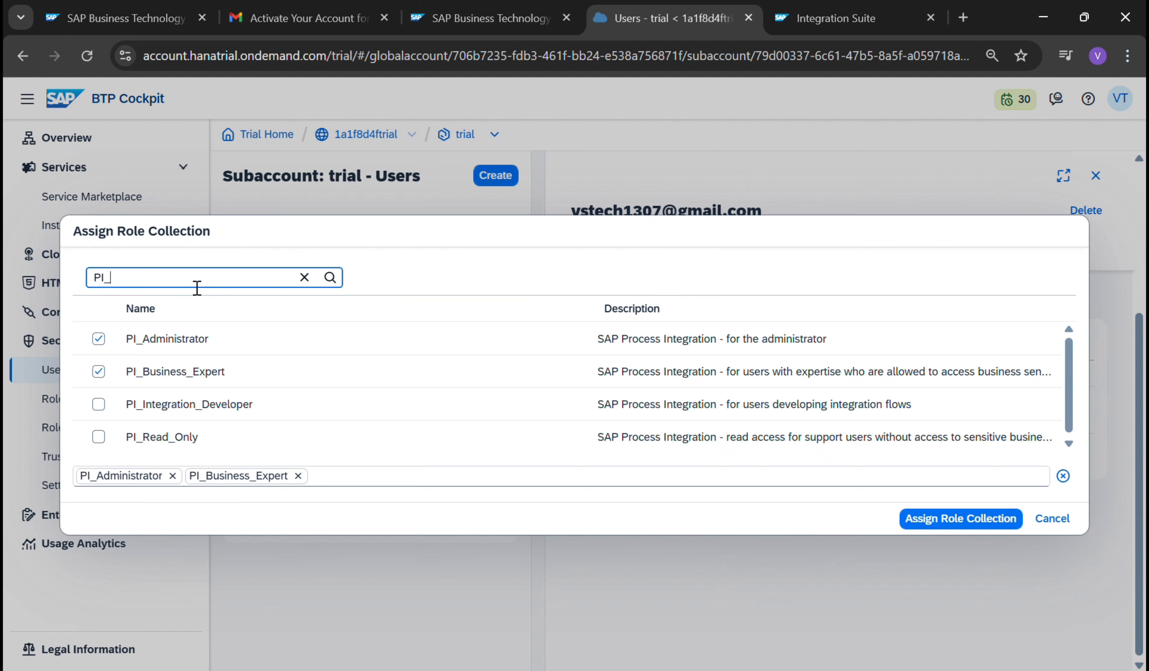
{"action": "type", "text": "IN"}
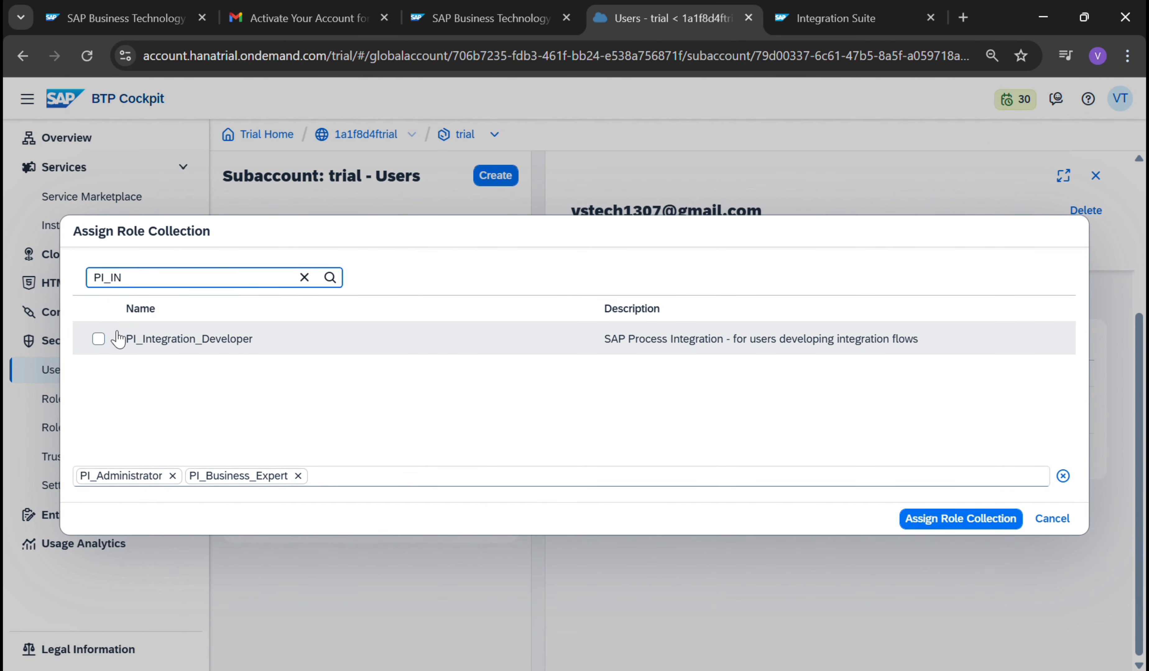
{"action": "left_click", "coordinate": [98, 339]}
- Search for "PI_READ", add PI_Read_Only to the selection, and assign the selected role collections to the user
{"action": "left_click", "coordinate": [186, 289]}
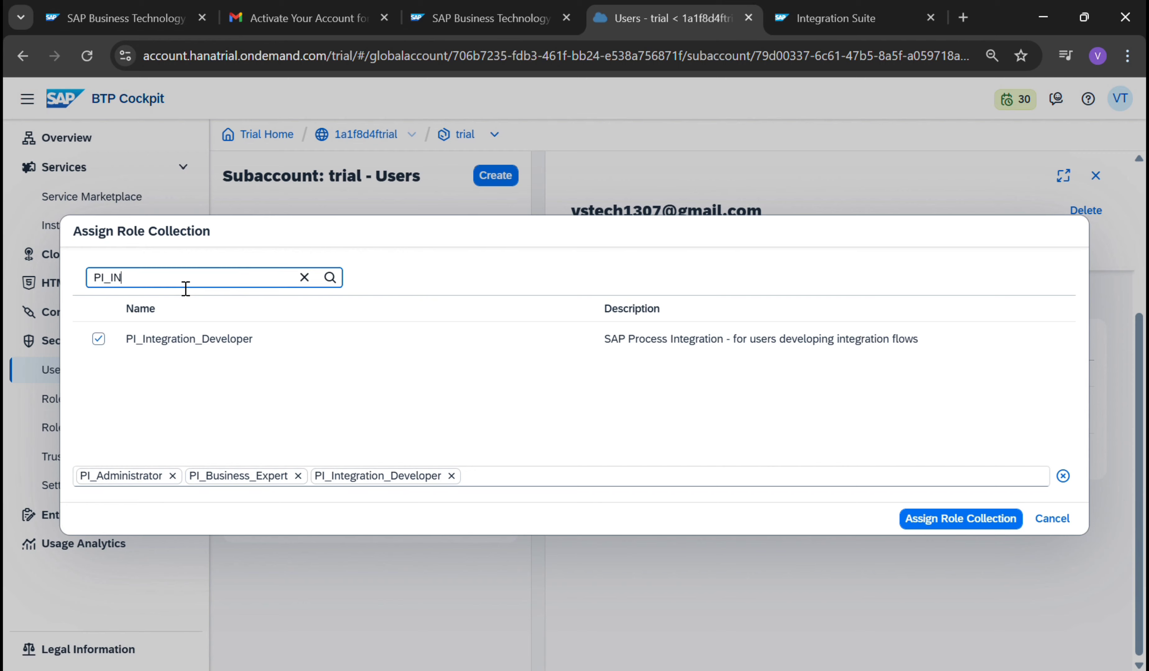
{"action": "key", "text": "BackSpace"}
{"action": "key", "text": "BackSpace"}
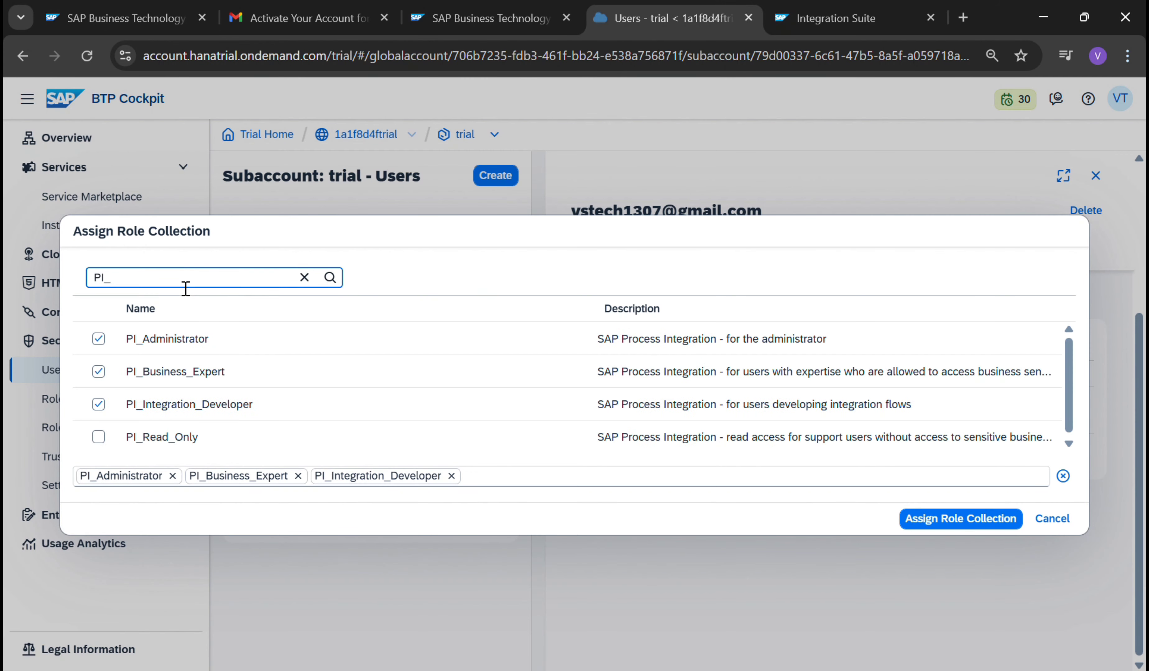
{"action": "type", "text": "READ"}
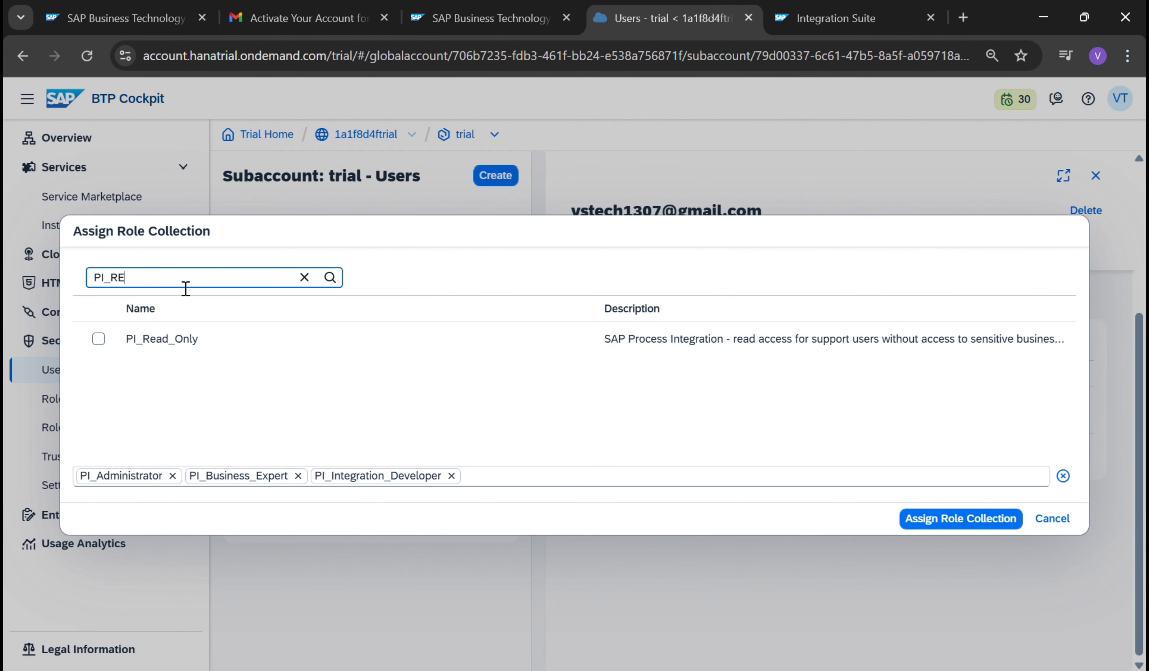
{"action": "left_click", "coordinate": [99, 339]}
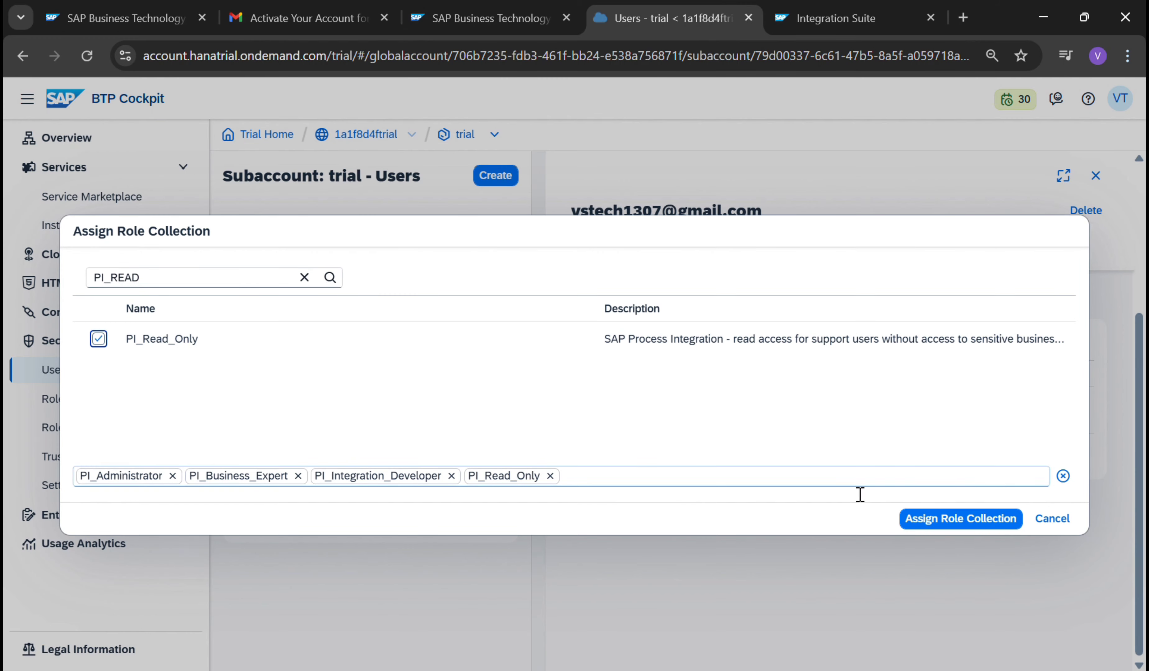
{"action": "left_click", "coordinate": [949, 525]}
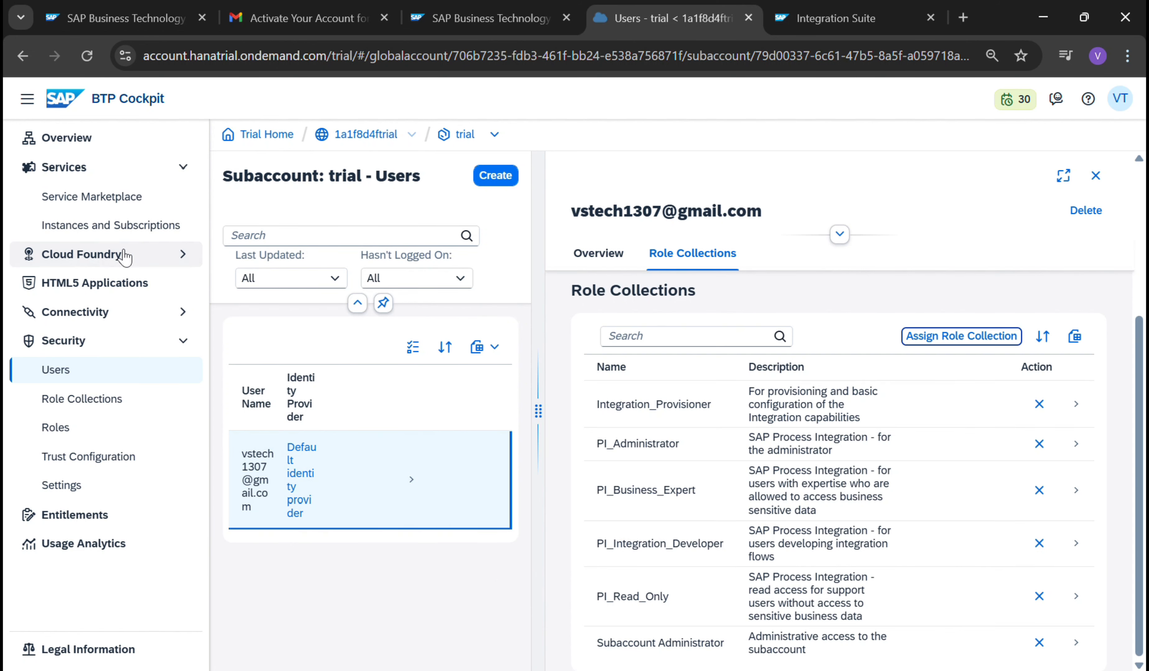
- Check the IR instance in the subaccount's instances and subscriptions, look at the Integration Suite home page, and return to BTP Cockpit
{"action": "left_click", "coordinate": [152, 234]}
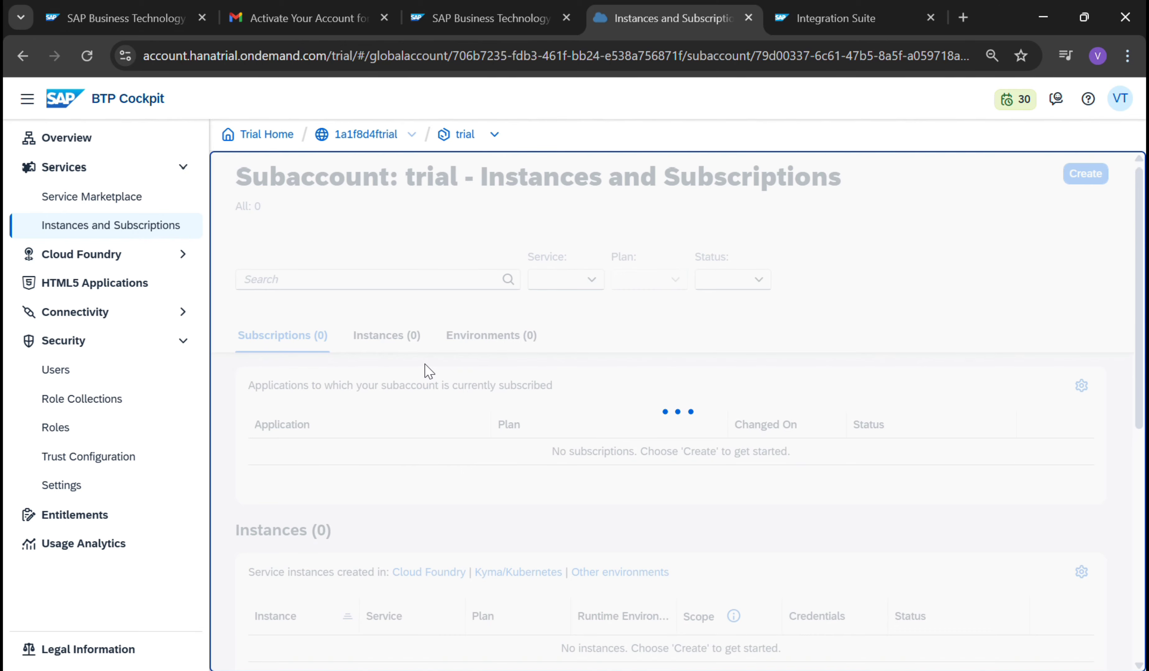
{"action": "scroll", "coordinate": [428, 371], "scroll_direction": "down", "scroll_amount": 3}
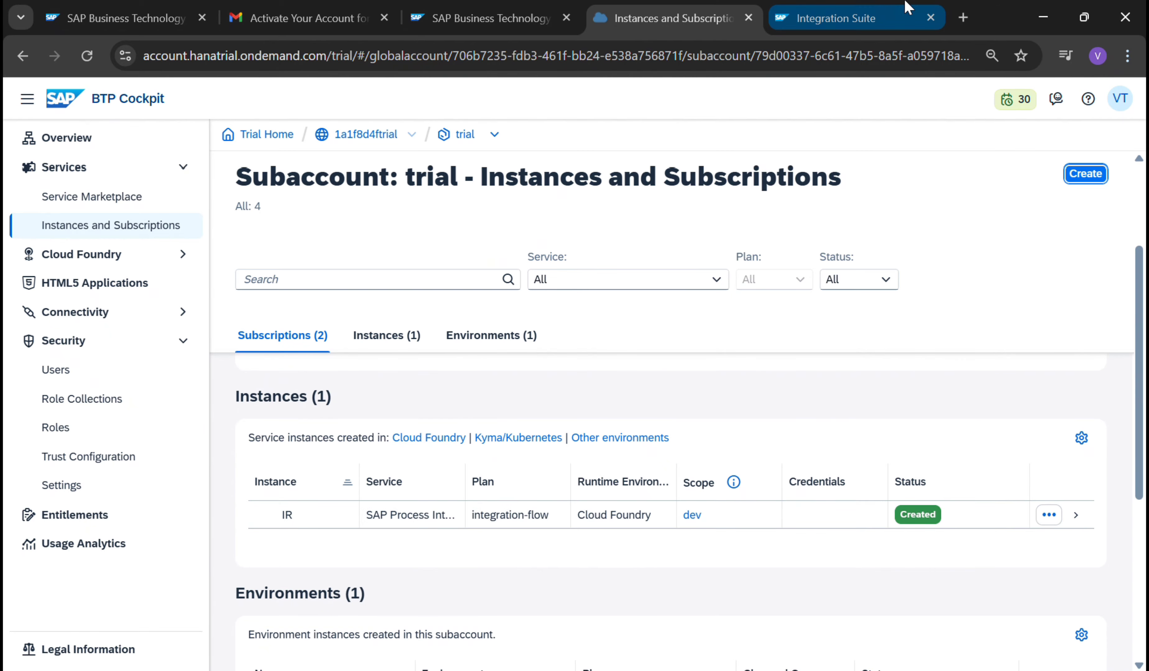
{"action": "left_click", "coordinate": [850, 18]}
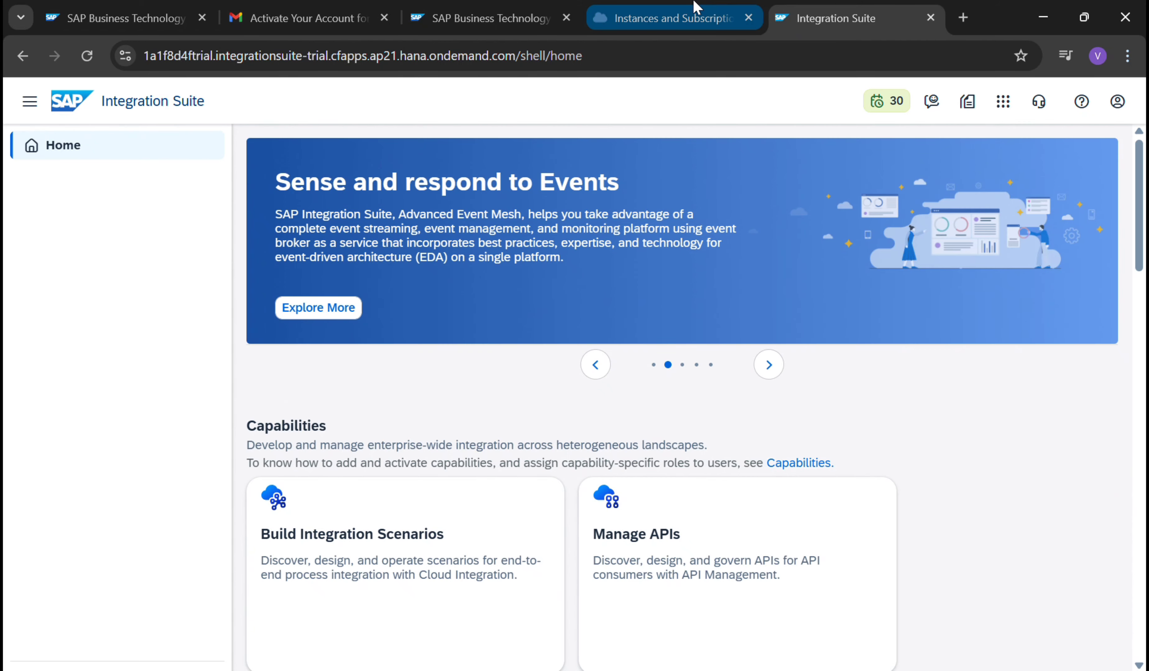
{"action": "left_click", "coordinate": [694, 15]}
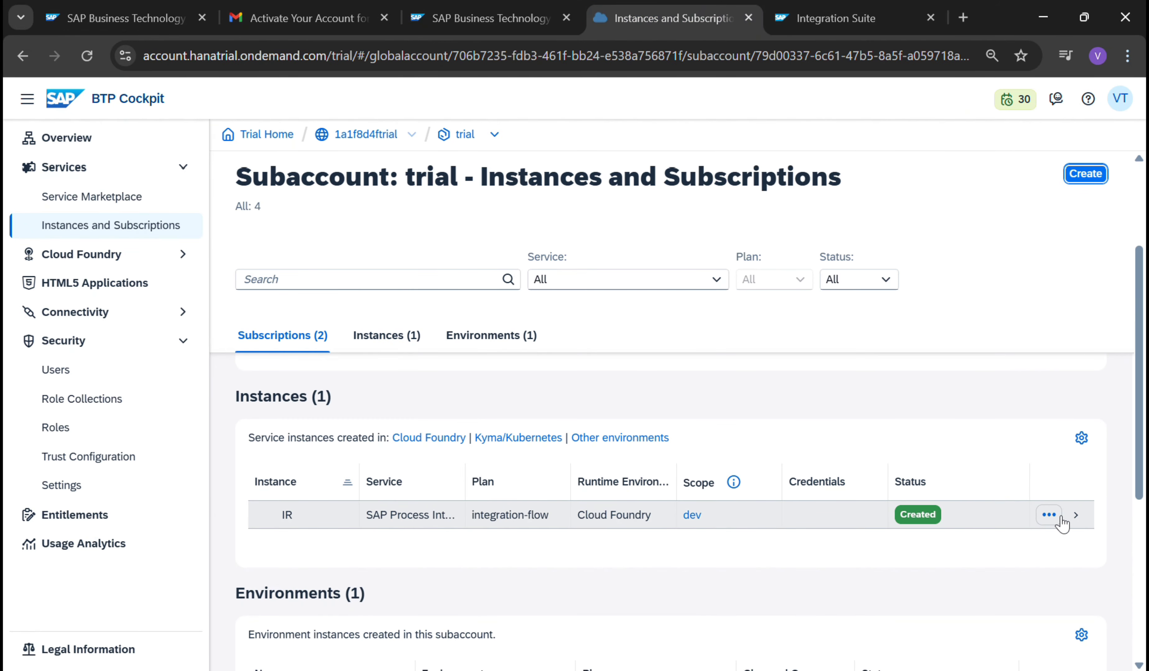
- Create a service key named ir_KEY for the IR instance, keeping ClientId/Secret as the key type
{"action": "left_click", "coordinate": [1049, 515]}
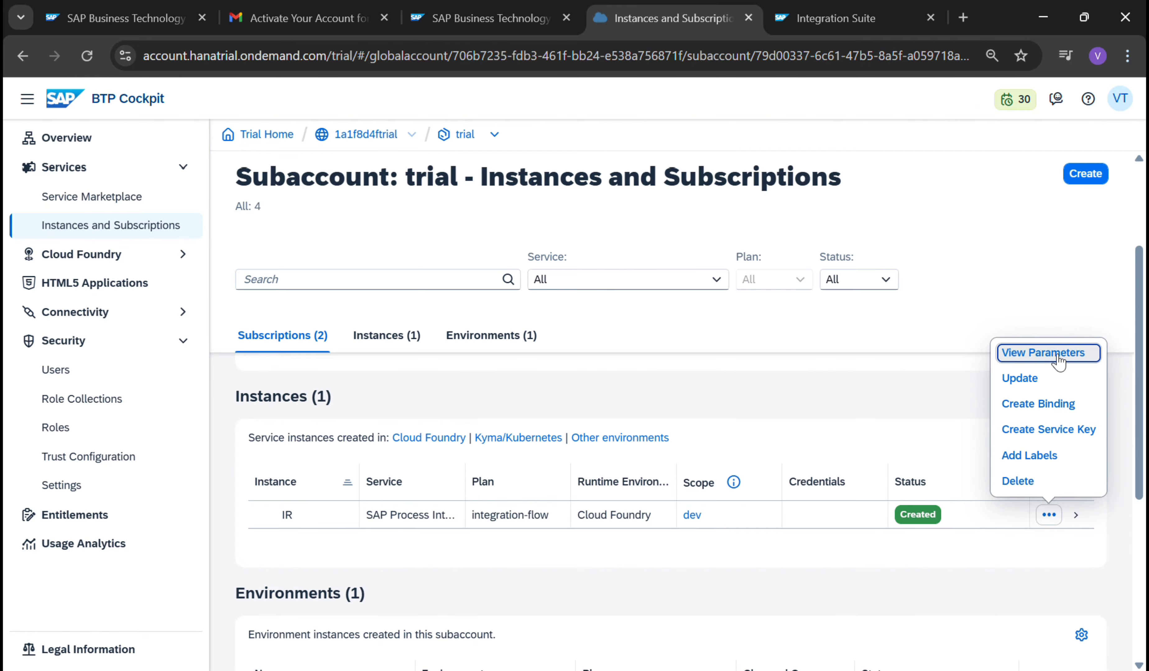
{"action": "left_click", "coordinate": [1051, 441]}
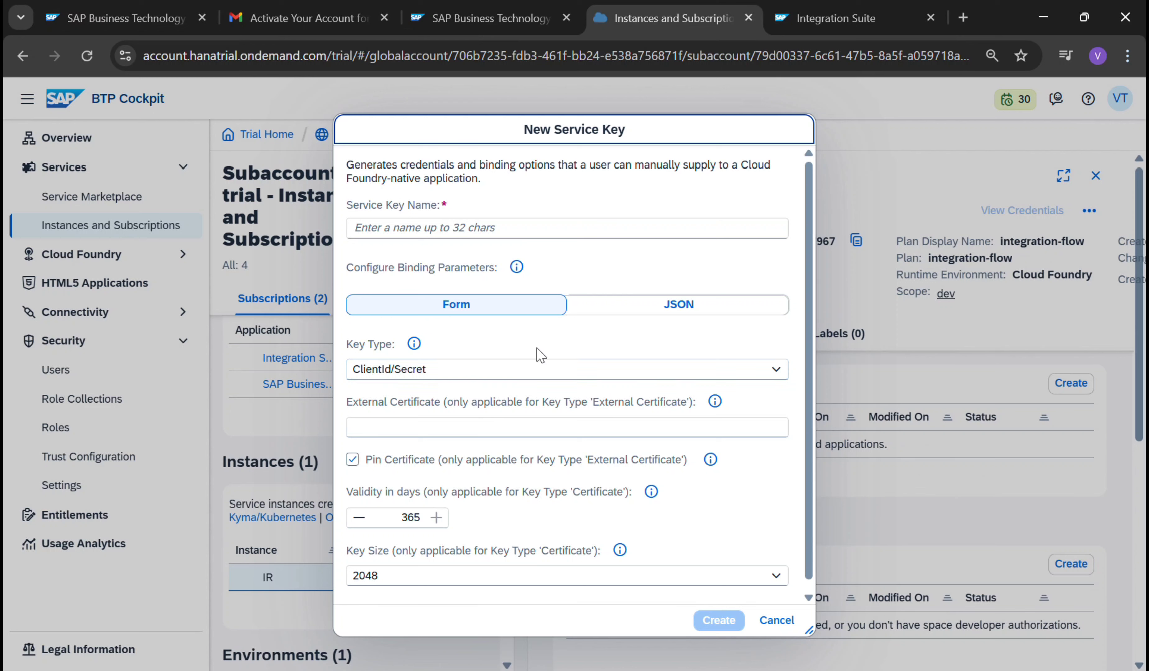
{"action": "left_click", "coordinate": [503, 232]}
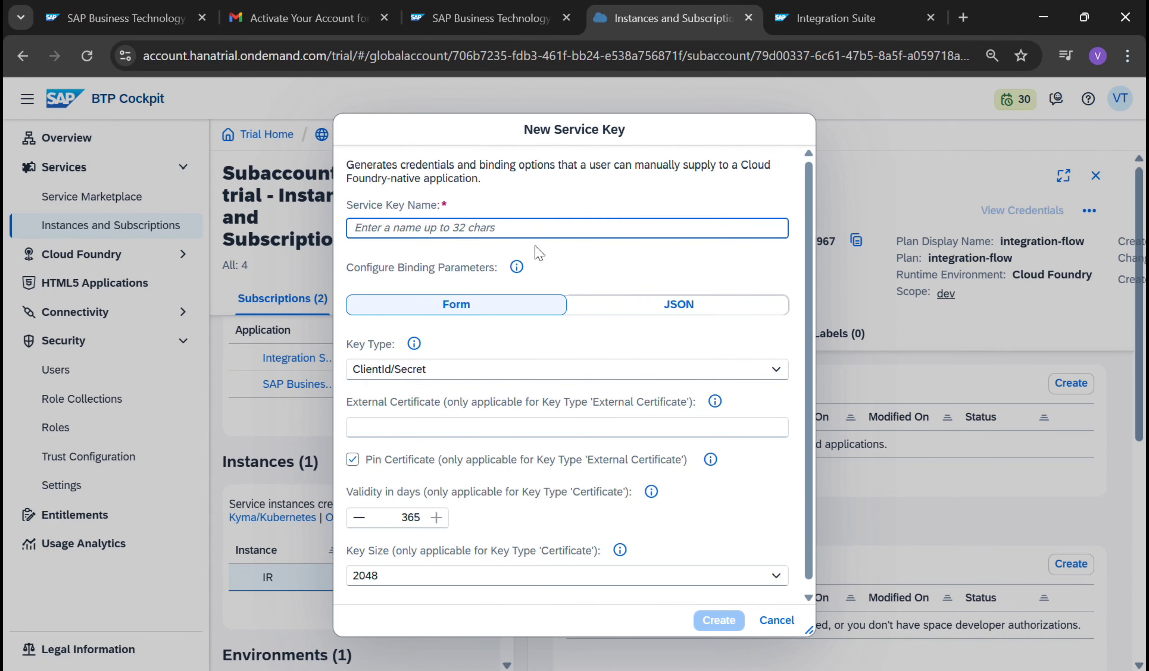
{"action": "type", "text": "ir_KEY"}
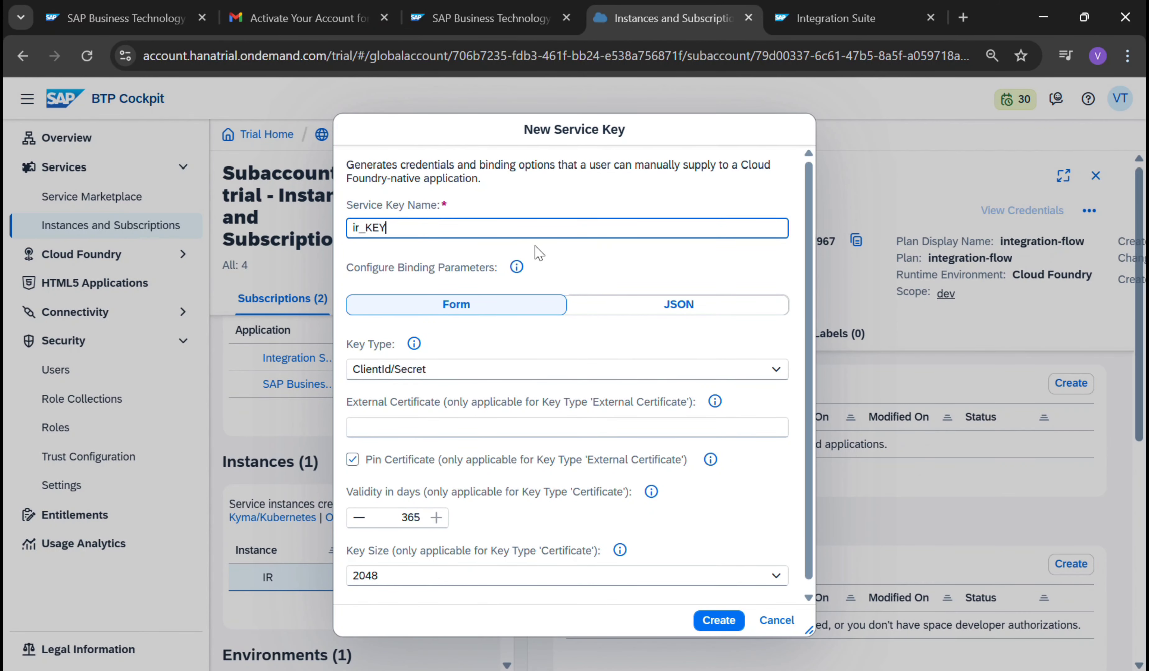
{"action": "scroll", "coordinate": [552, 373], "scroll_direction": "down", "scroll_amount": 1}
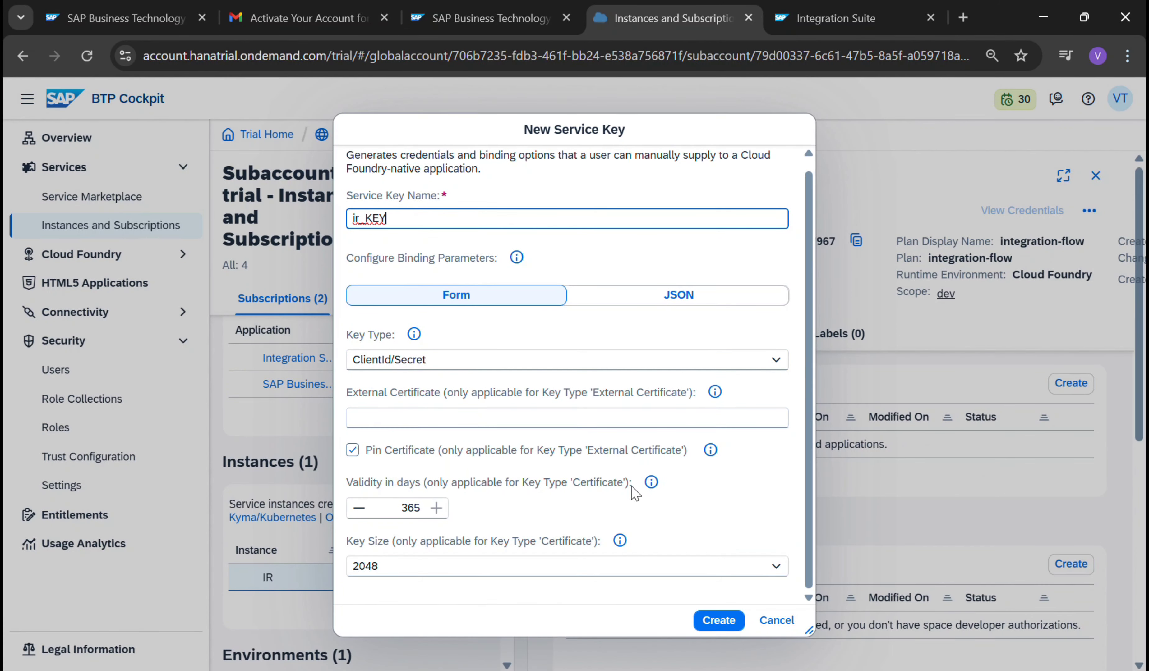
{"action": "left_click", "coordinate": [722, 621]}
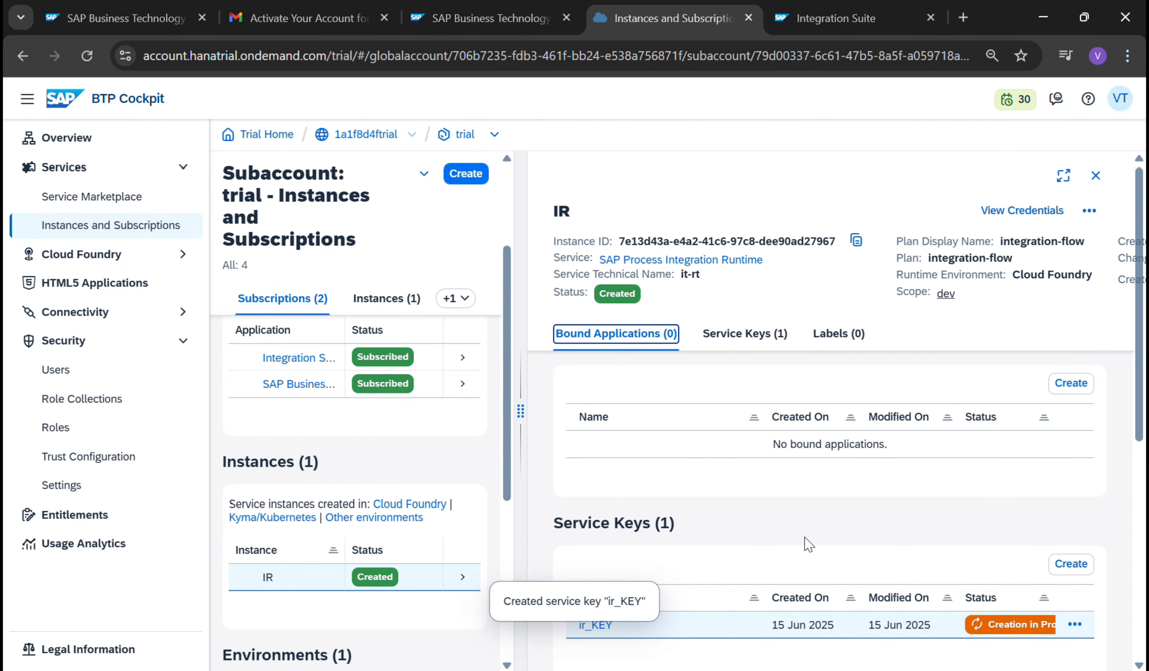
- Check the service key's status in the IR instance details, then close the details so the instances list fills the page
{"action": "scroll", "coordinate": [808, 544], "scroll_direction": "down", "scroll_amount": 3}
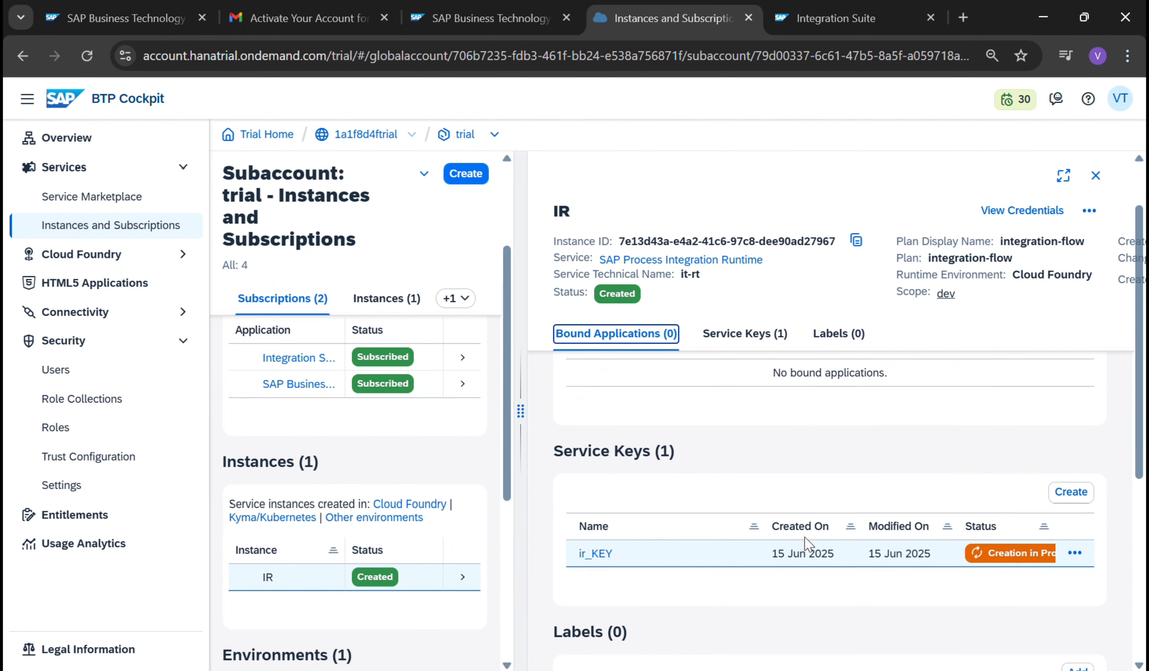
{"action": "scroll", "coordinate": [807, 545], "scroll_direction": "down", "scroll_amount": 2}
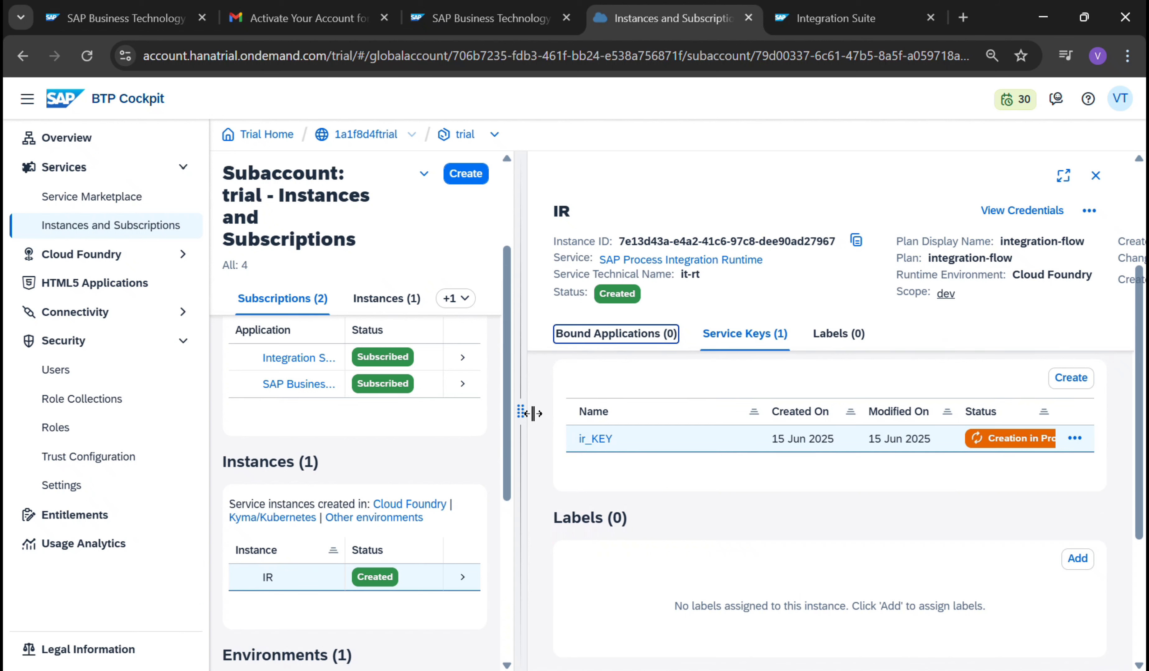
{"action": "left_click_drag", "start_coordinate": [533, 413], "coordinate": [467, 411]}
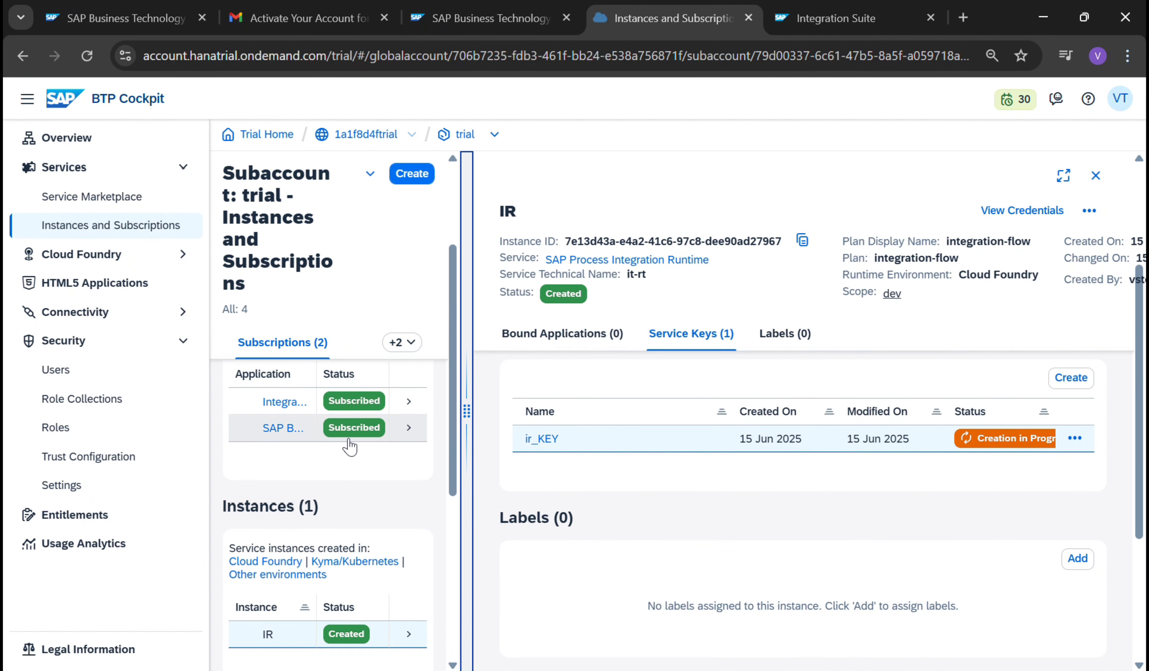
{"action": "left_click", "coordinate": [28, 98]}
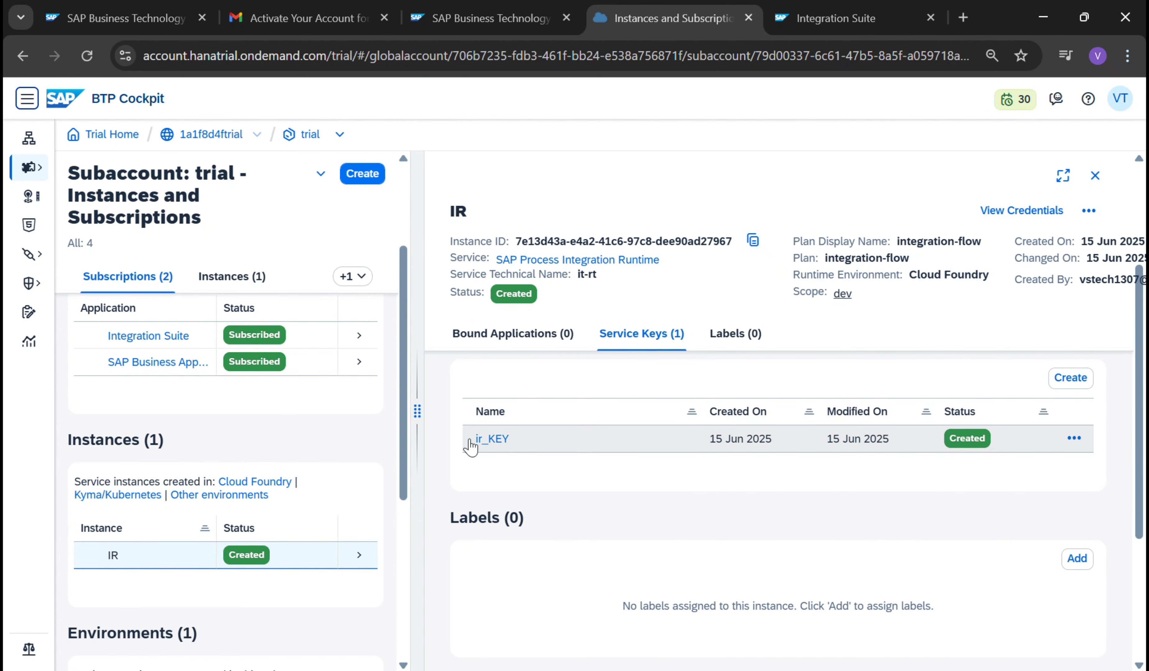
{"action": "left_click_drag", "start_coordinate": [418, 413], "coordinate": [813, 431]}
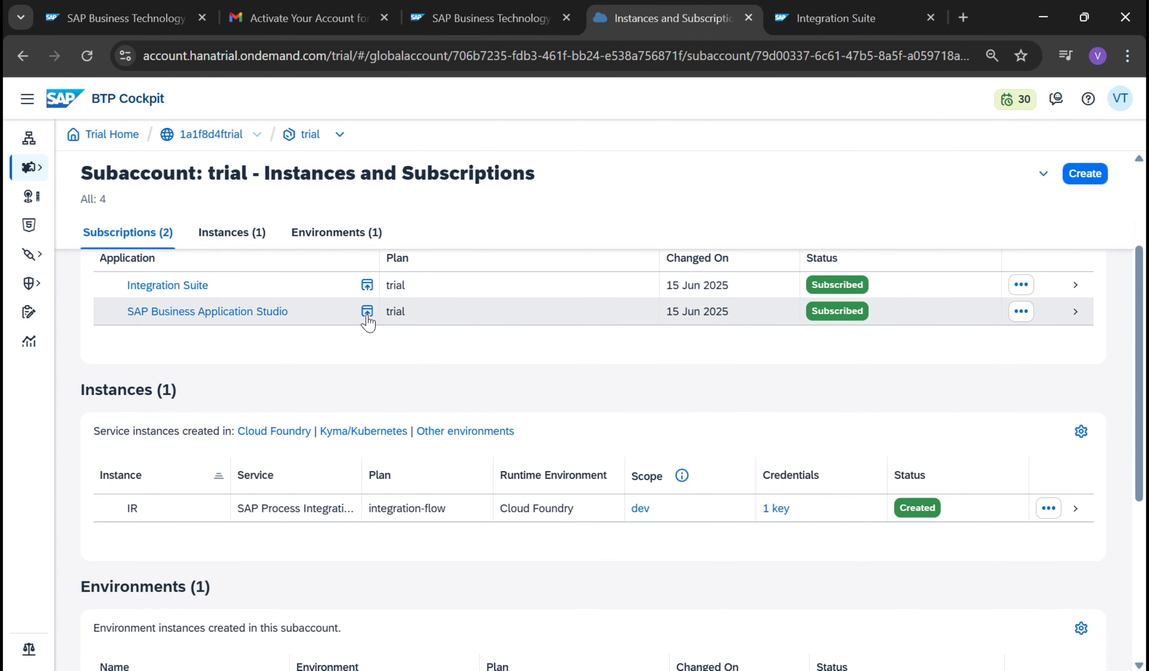
- Launch the subscribed Integration Suite application, close its older browser tab, and dismiss the News and Announcements message
{"action": "scroll", "coordinate": [587, 341], "scroll_direction": "up", "scroll_amount": 2}
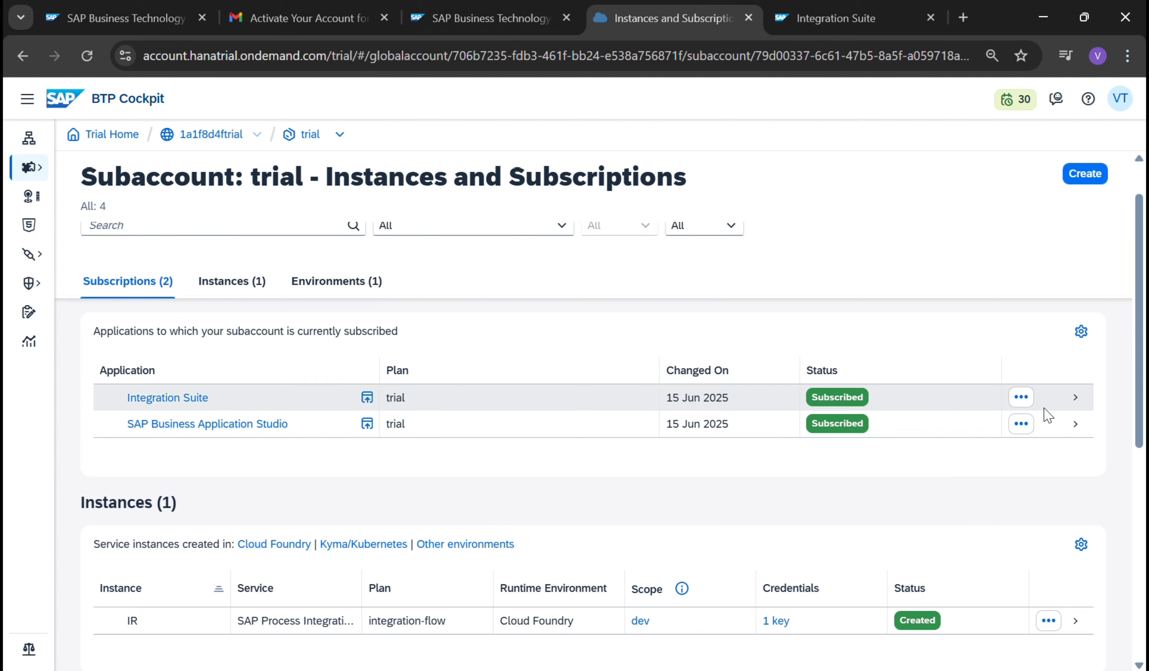
{"action": "left_click", "coordinate": [1022, 399]}
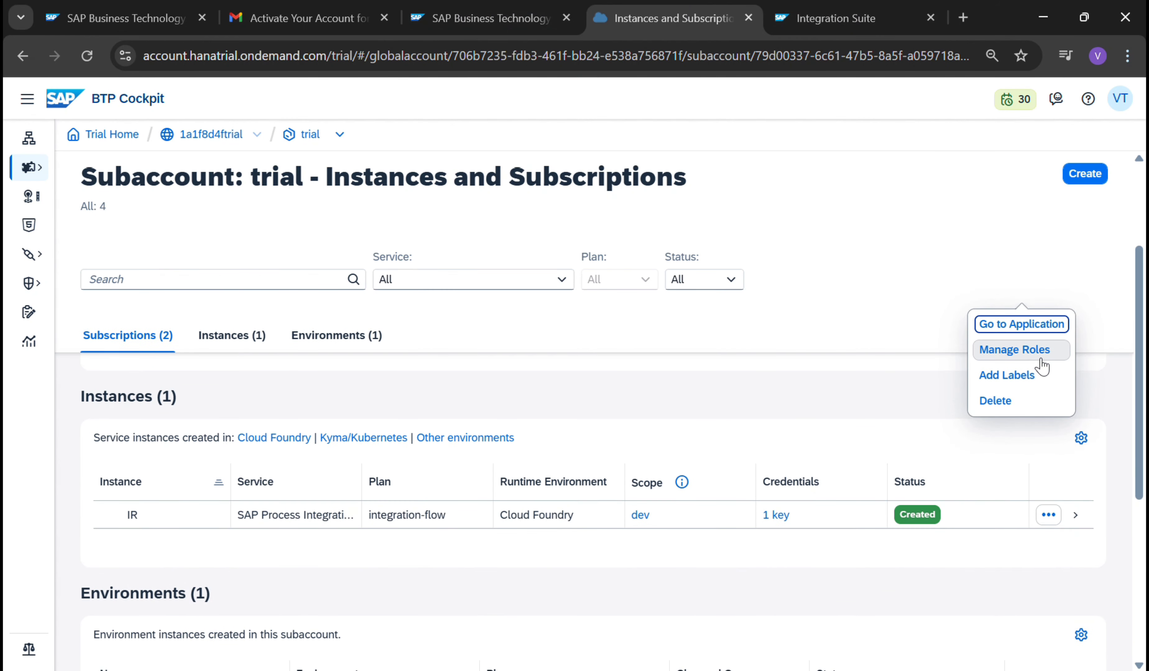
{"action": "left_click", "coordinate": [1022, 324]}
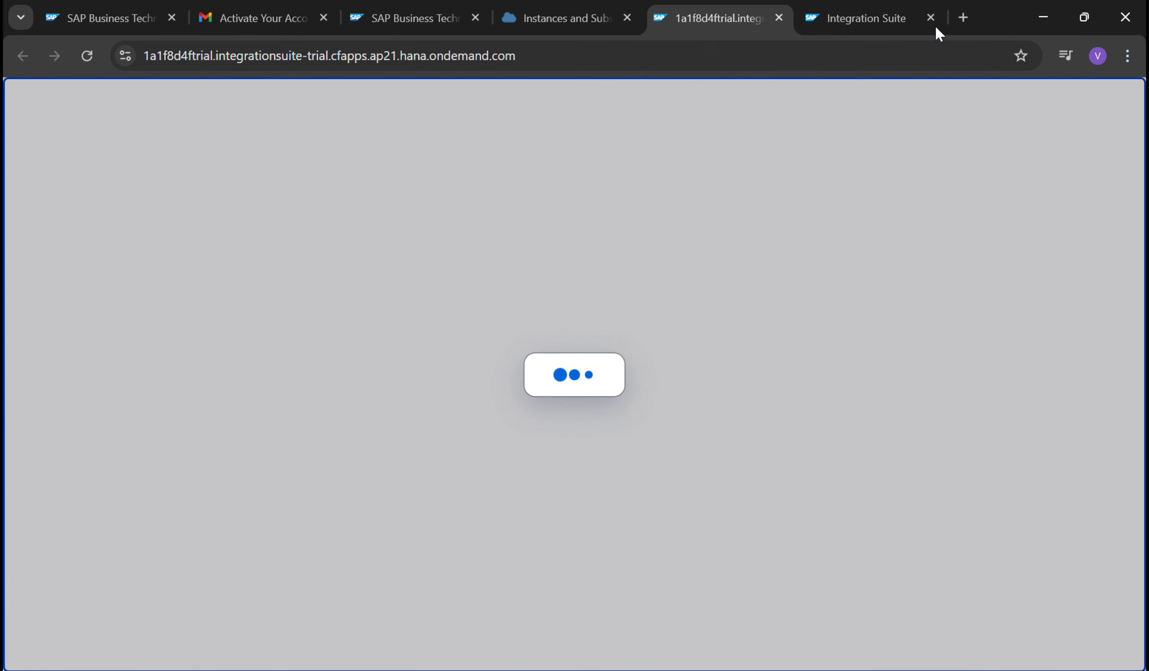
{"action": "left_click", "coordinate": [931, 17]}
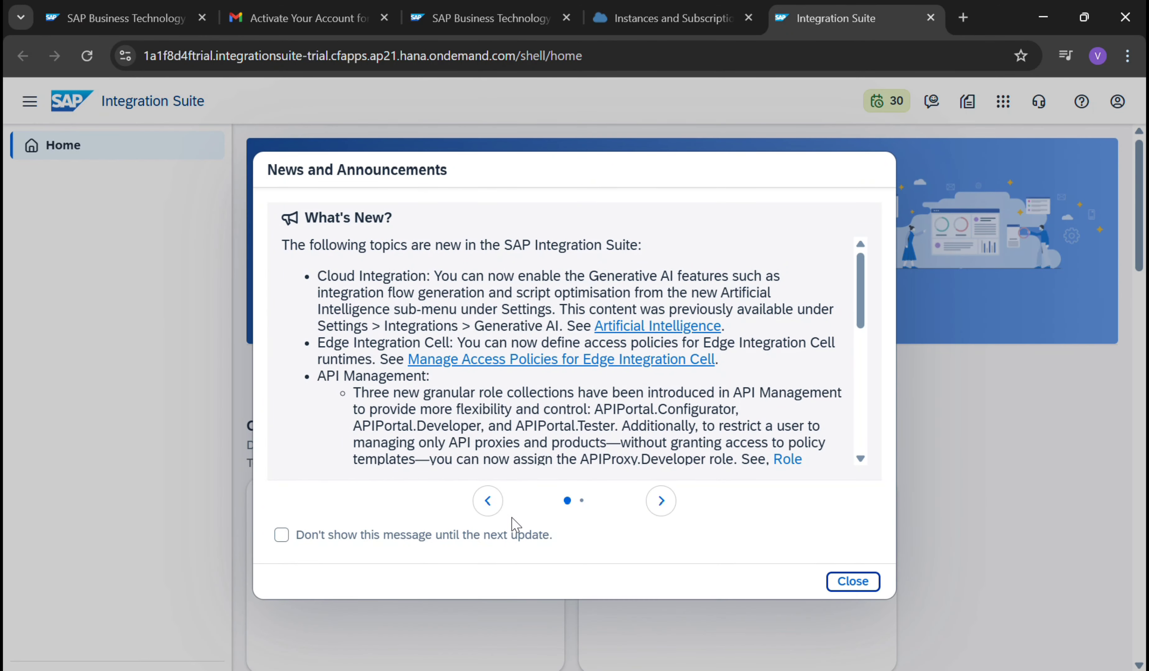
{"action": "left_click", "coordinate": [849, 587]}
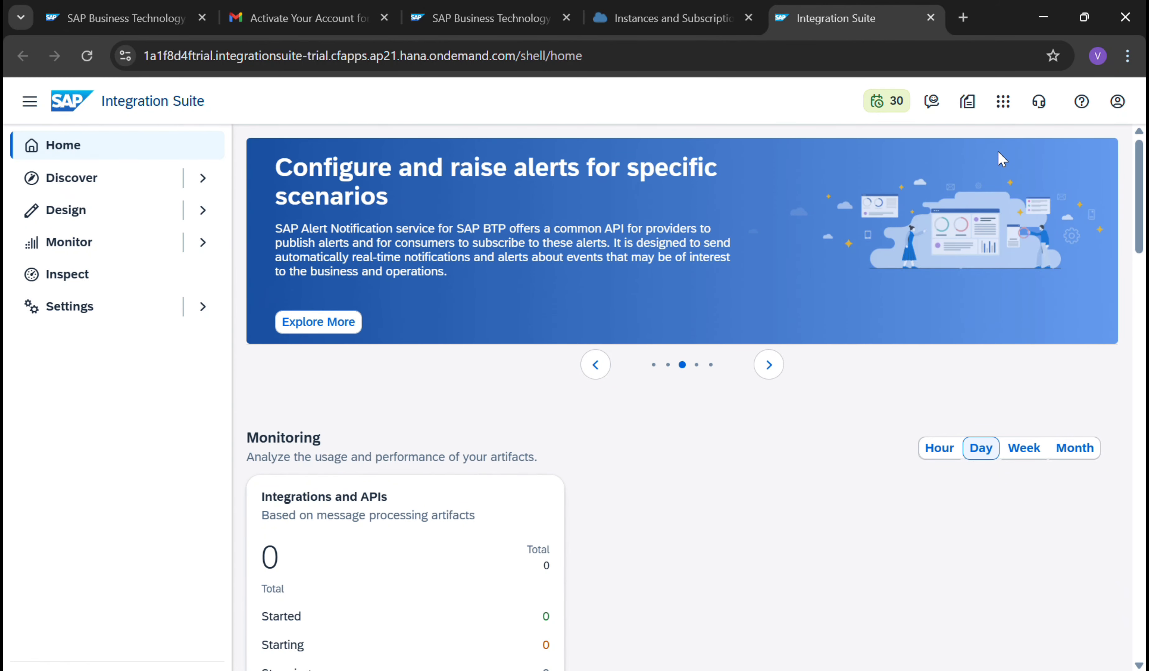
- Look over the Integration Suite home page's banners, monitoring and capabilities sections, and briefly revisit the subaccount's instances and subscriptions
{"action": "left_click", "coordinate": [770, 366]}
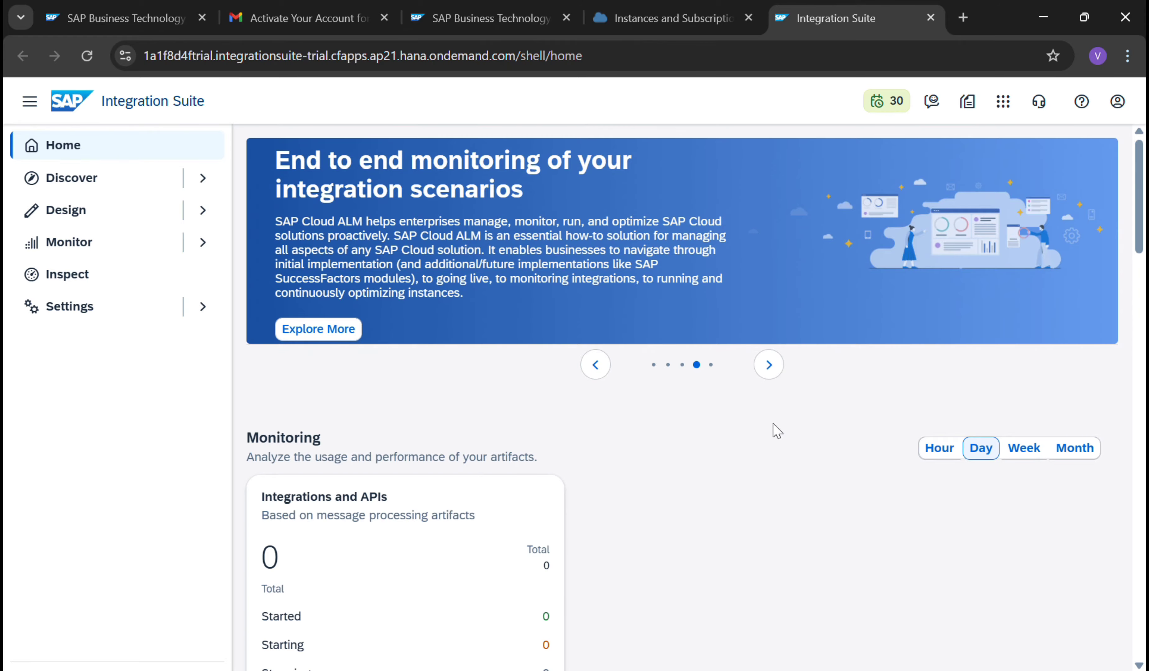
{"action": "left_click", "coordinate": [33, 109]}
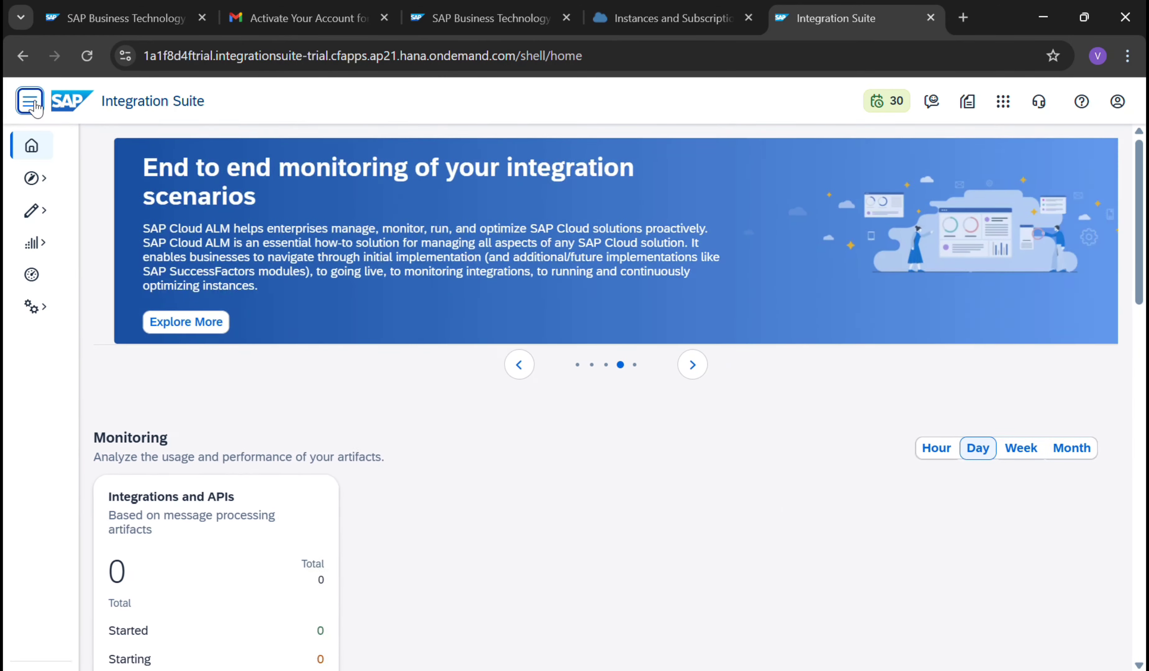
{"action": "scroll", "coordinate": [362, 520], "scroll_direction": "down", "scroll_amount": 5}
{"action": "scroll", "coordinate": [362, 520], "scroll_direction": "down", "scroll_amount": 10}
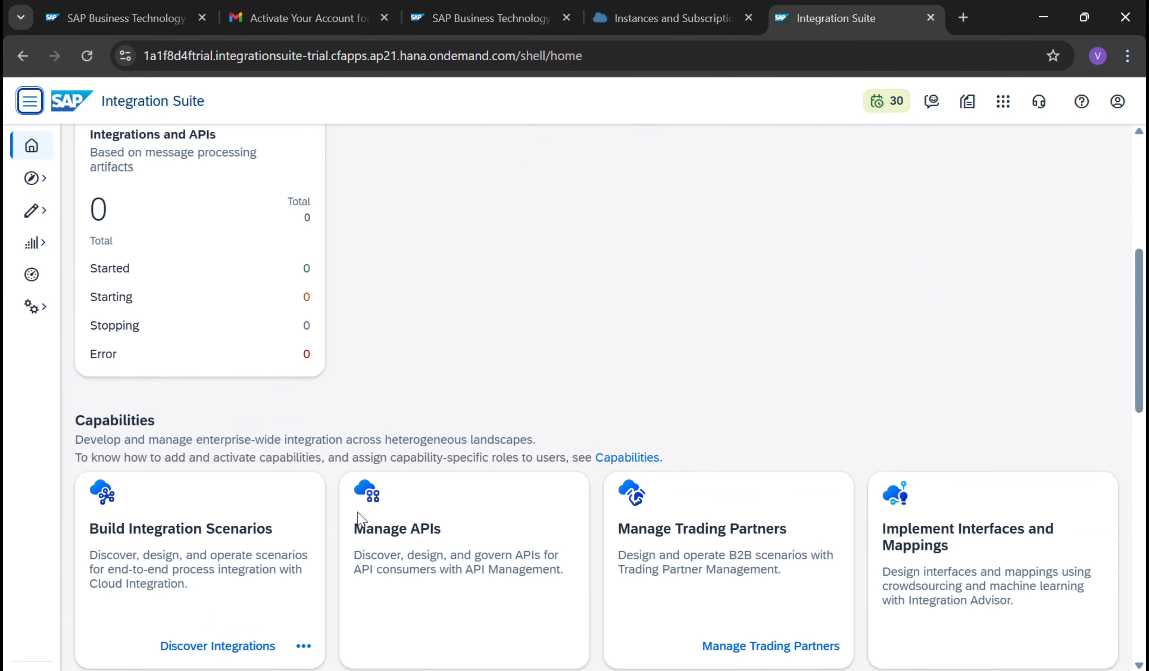
{"action": "scroll", "coordinate": [364, 521], "scroll_direction": "up", "scroll_amount": 12}
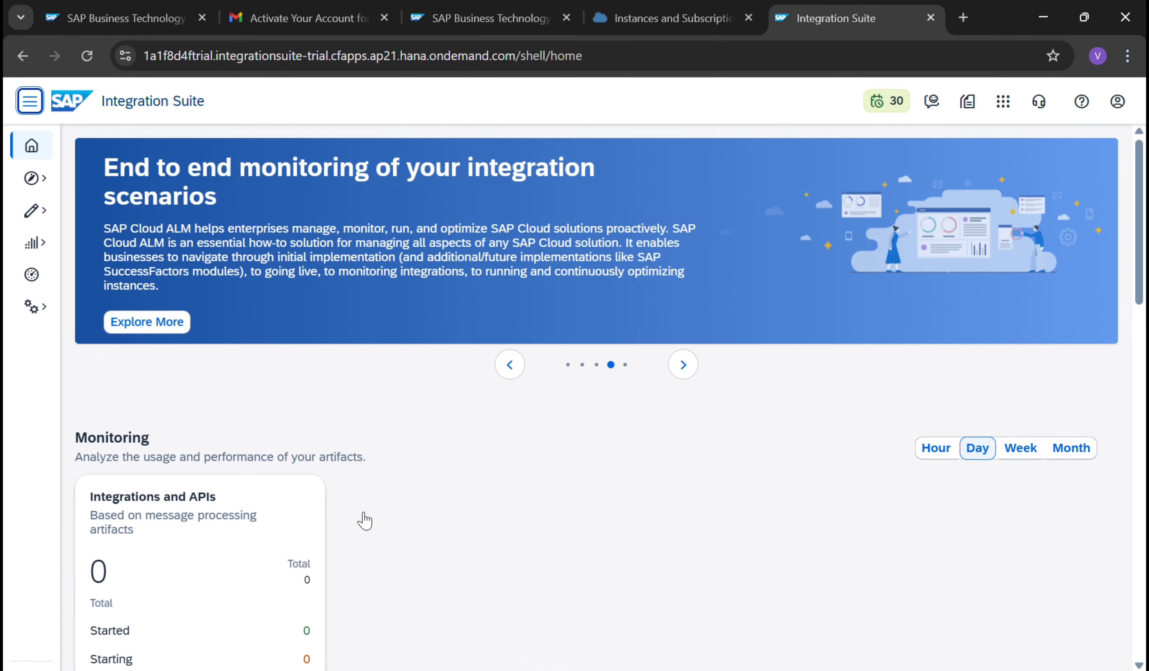
{"action": "left_click", "coordinate": [669, 17]}
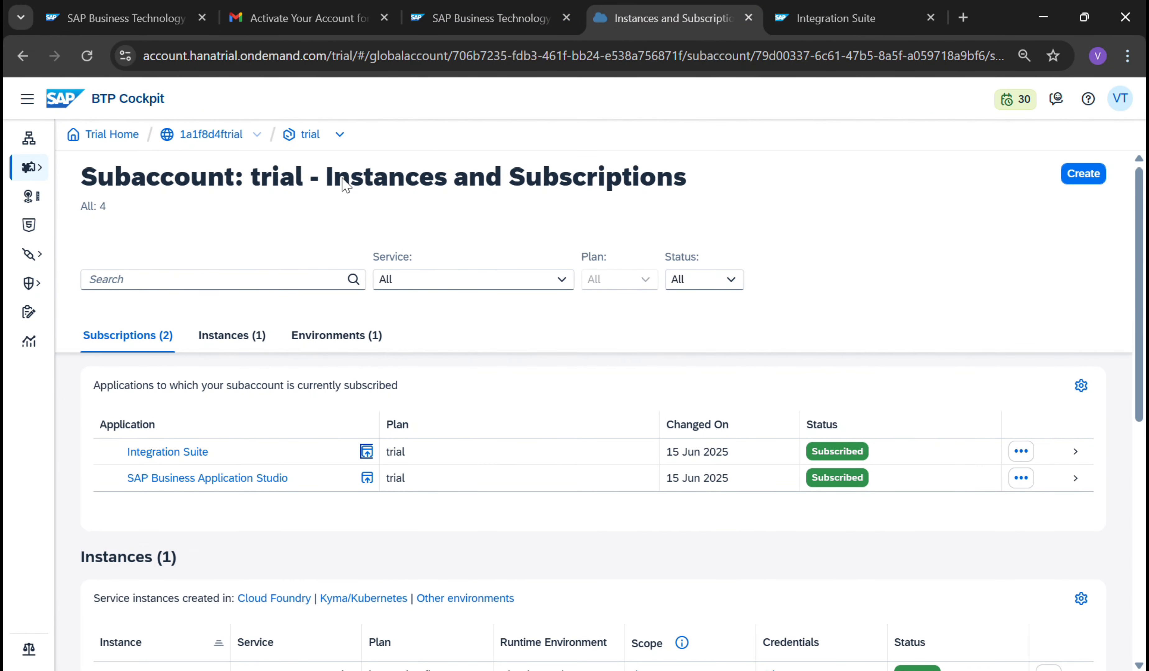
{"action": "left_click", "coordinate": [830, 17]}
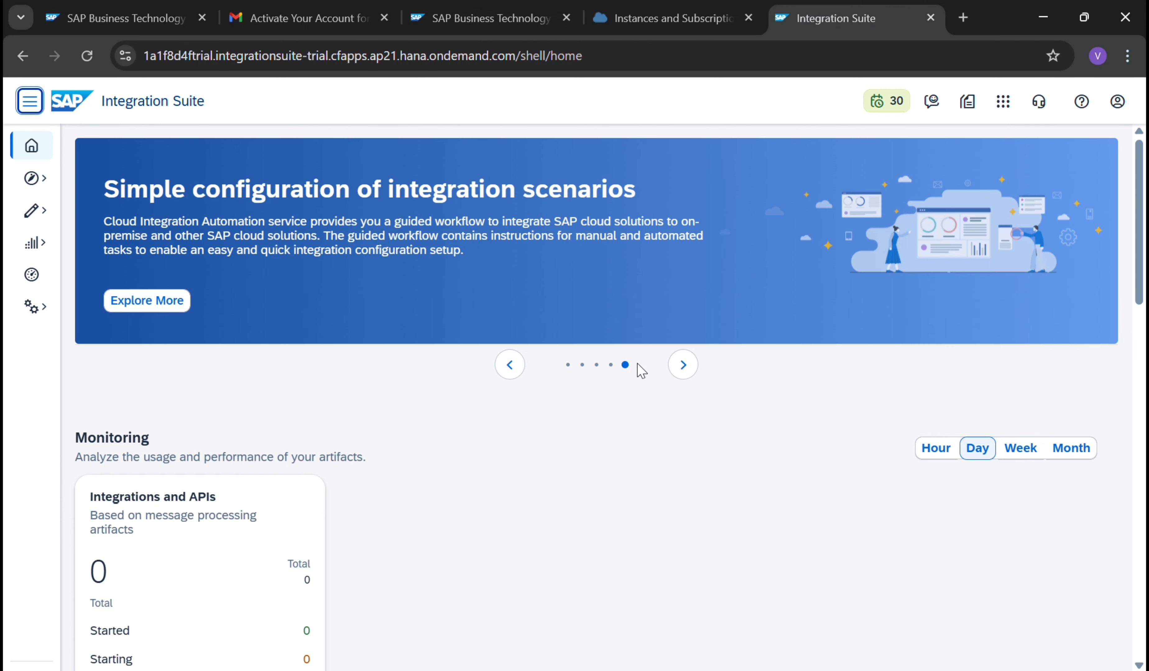